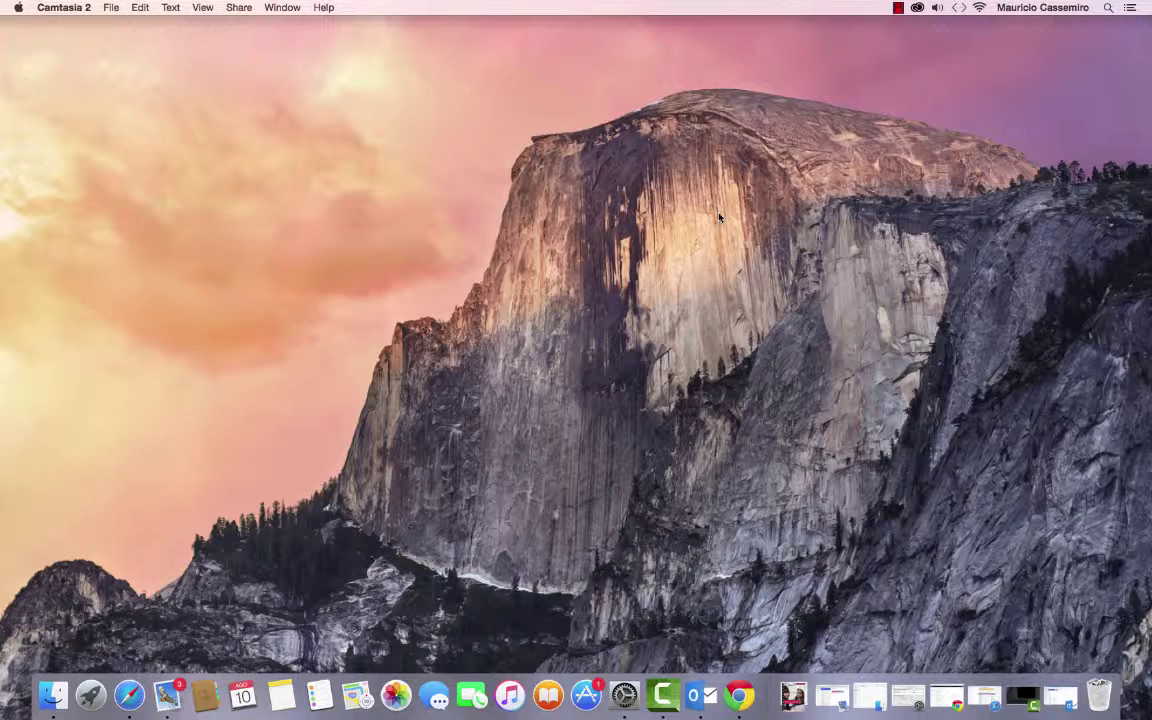
Switch to Outlook.
left_click(718, 216)
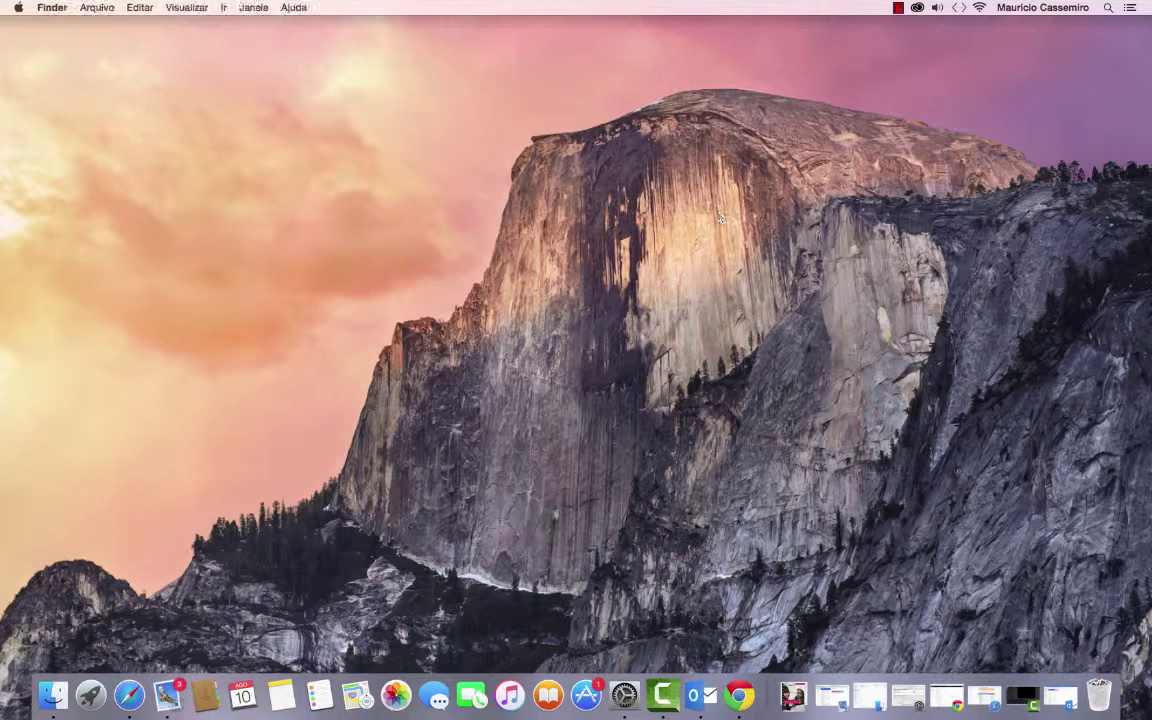
left_click(697, 698)
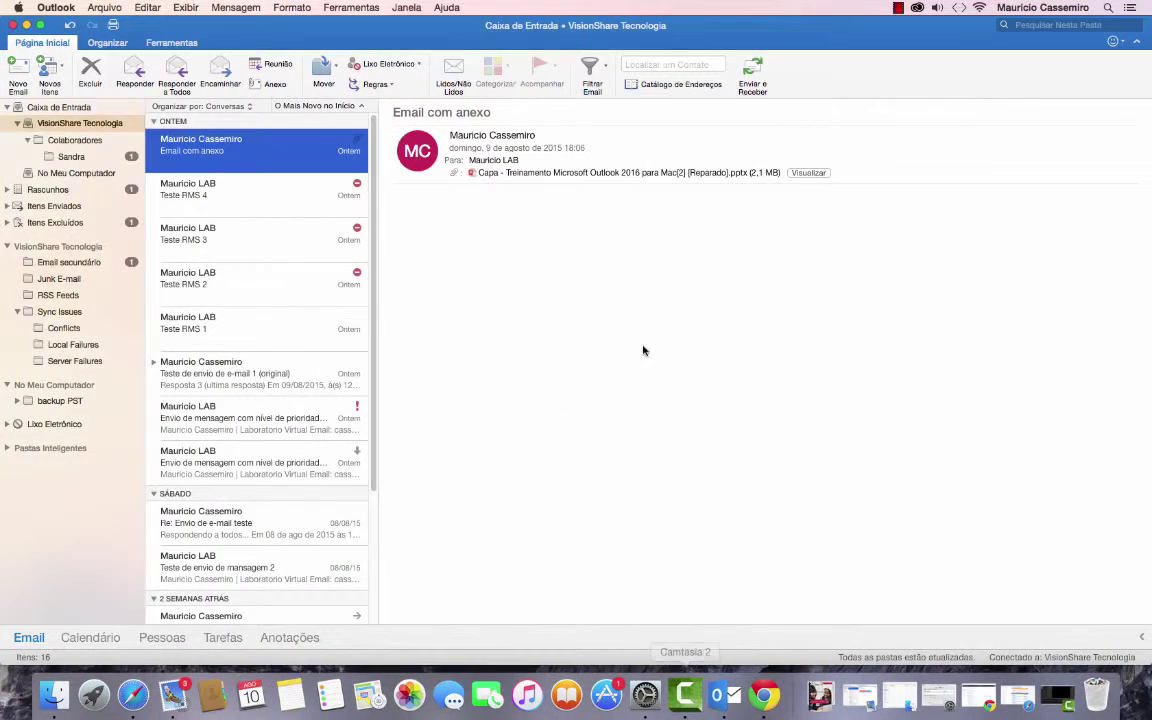
Examine the calendar's month view and the item types offered for creation from the mail inbox.
left_click(82, 641)
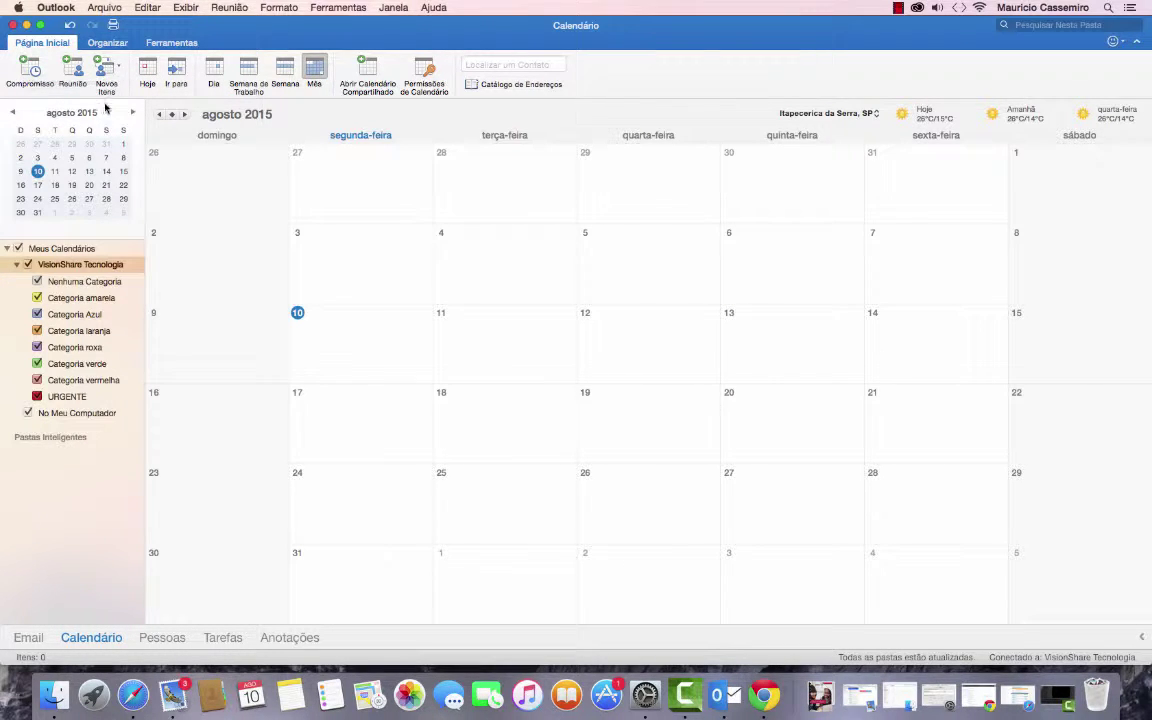
left_click(30, 638)
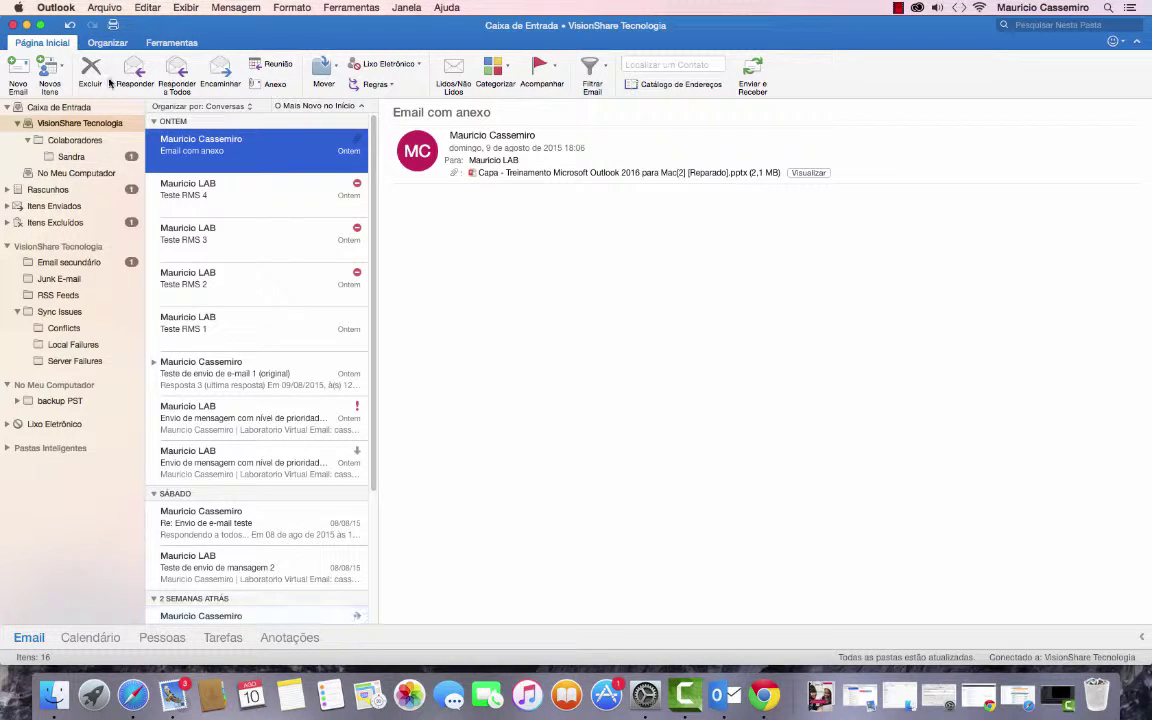
left_click(48, 68)
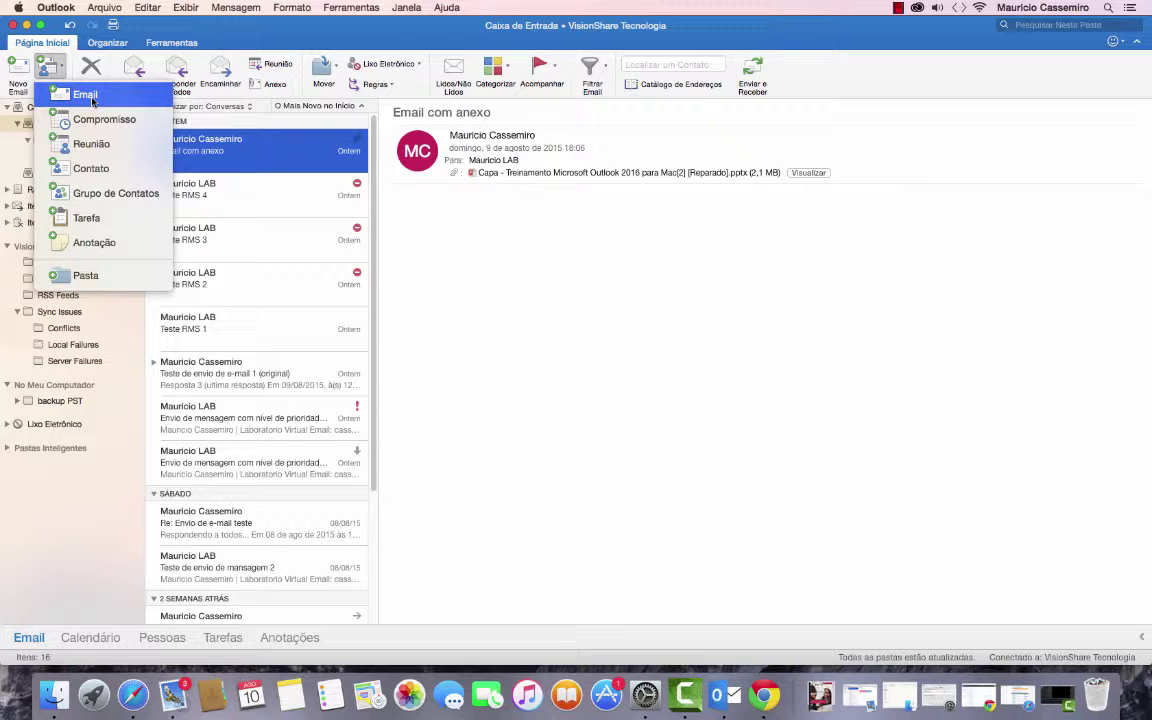
left_click(501, 396)
left_click(101, 9)
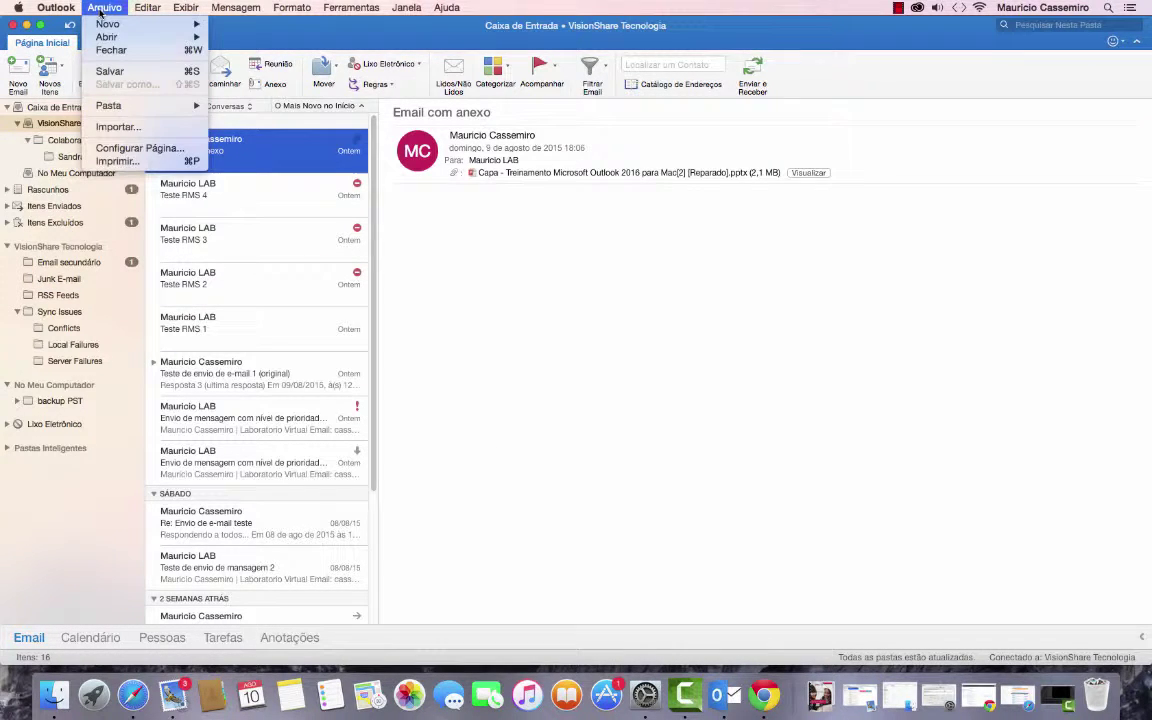
mouse_move(108, 25)
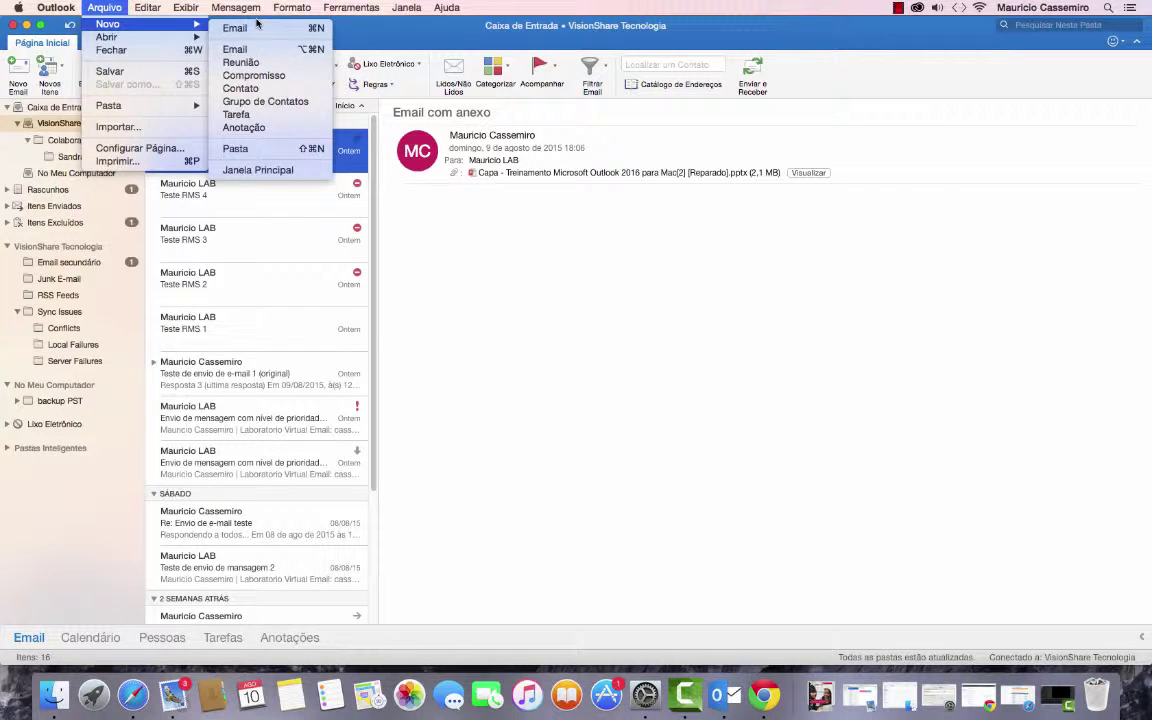
left_click(391, 213)
Create a new appointment (Compromisso) and reposition its window over the inbox.
left_click(48, 80)
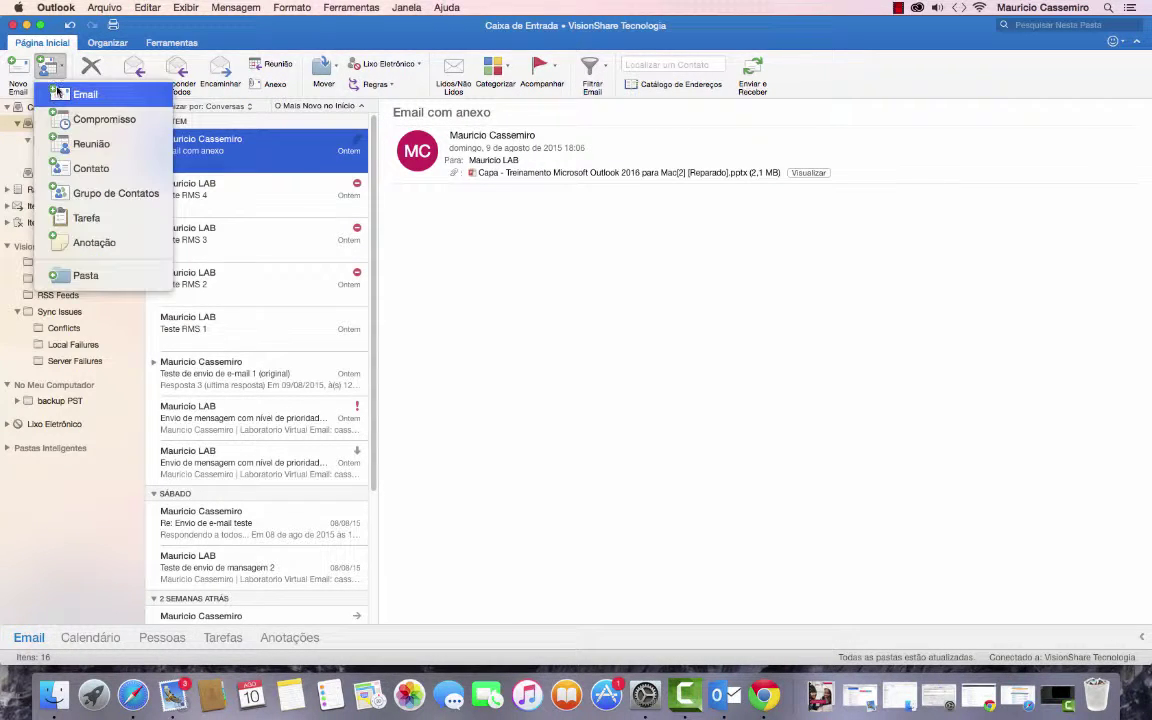
left_click(443, 183)
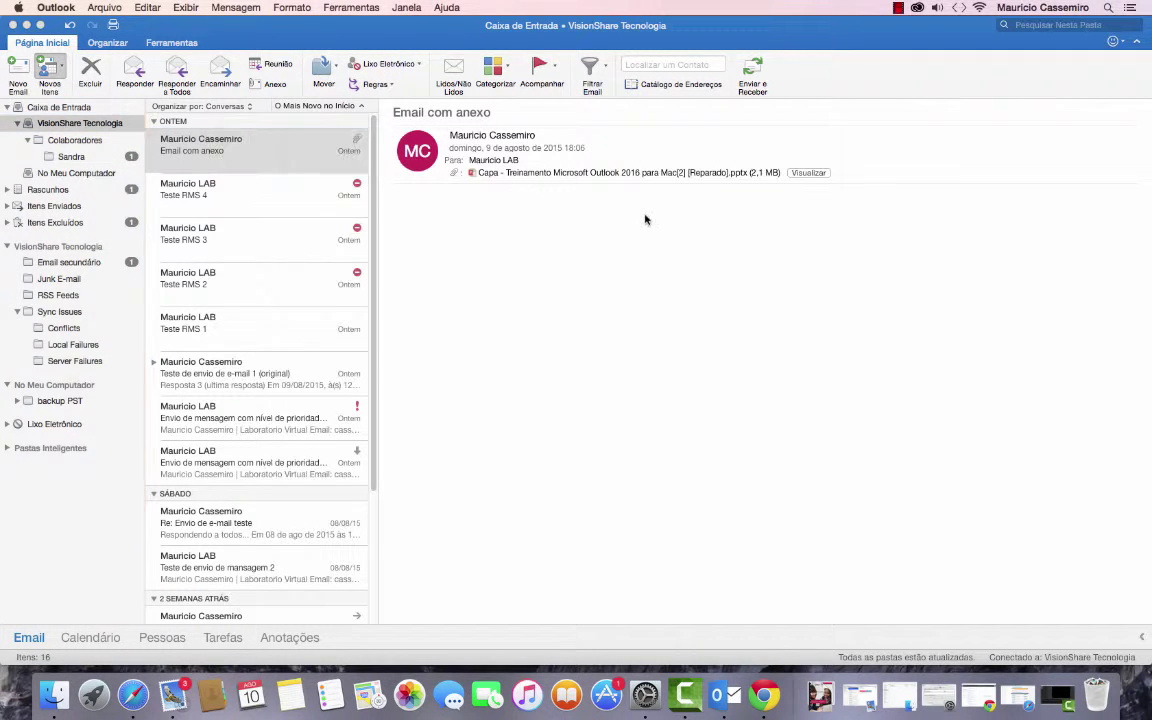
left_click_drag(531, 143, 372, 116)
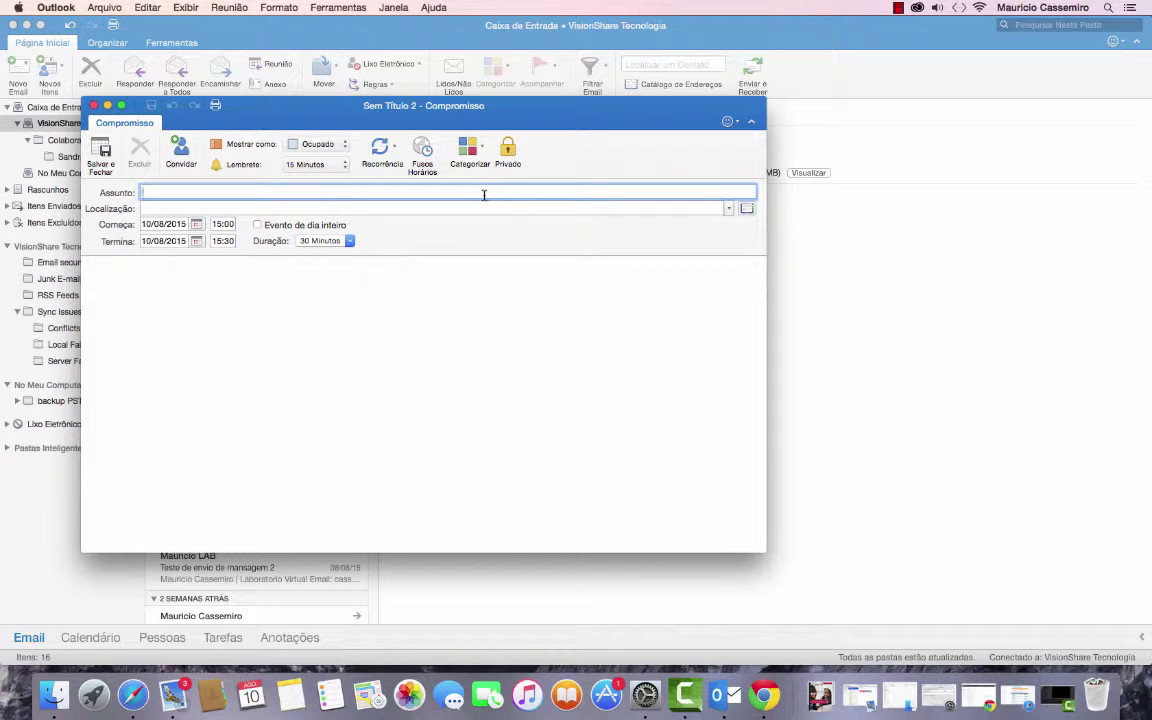
Enter "Exame Medico" as the appointment's subject and "HGIS" as its location.
type("Exame Me")
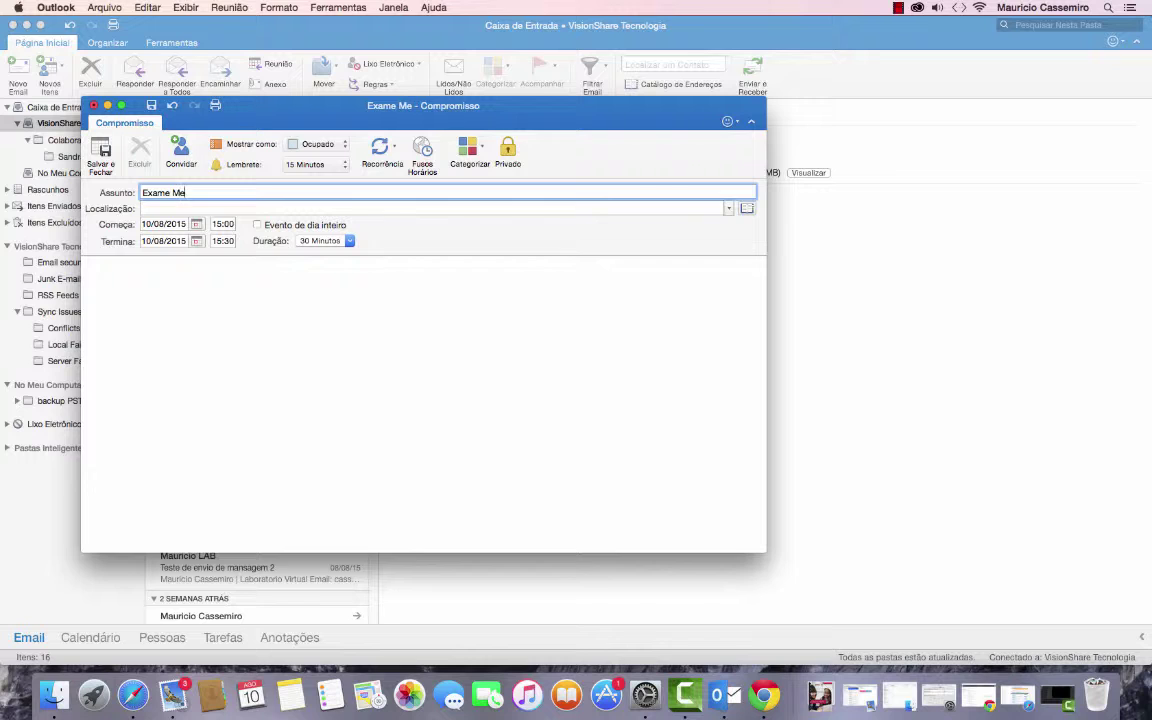
type("dico - Hos")
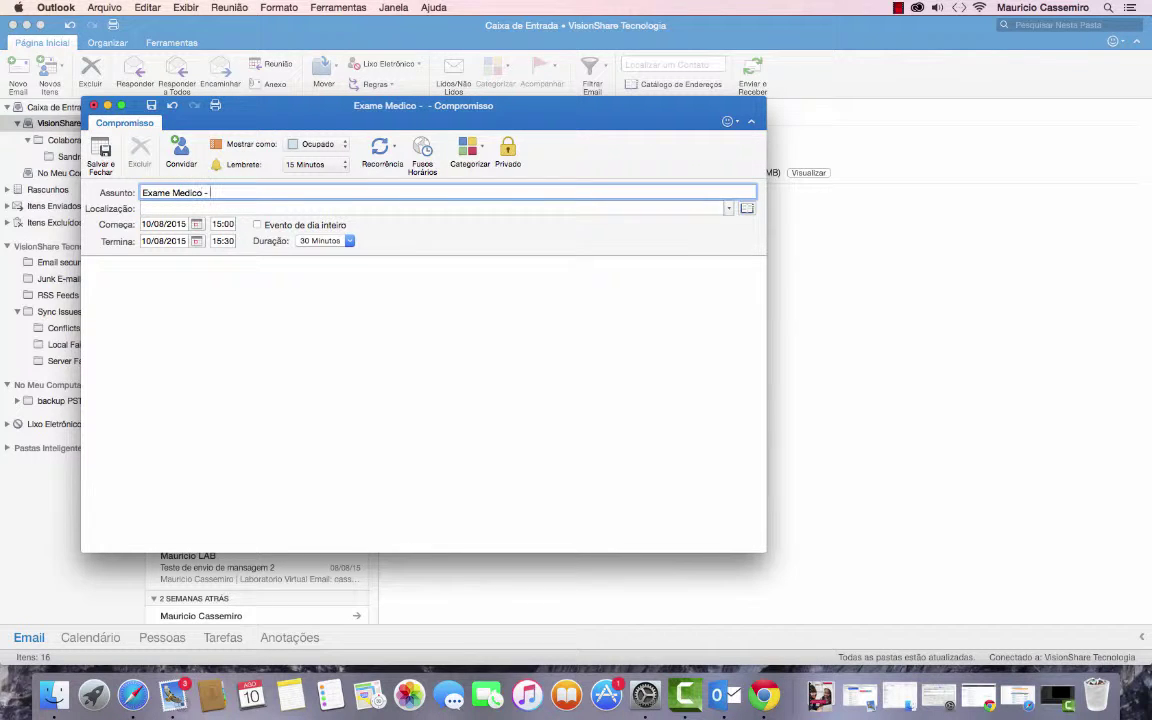
key("BackSpace")
key("BackSpace")
key("BackSpace")
key("BackSpace")
key("BackSpace")
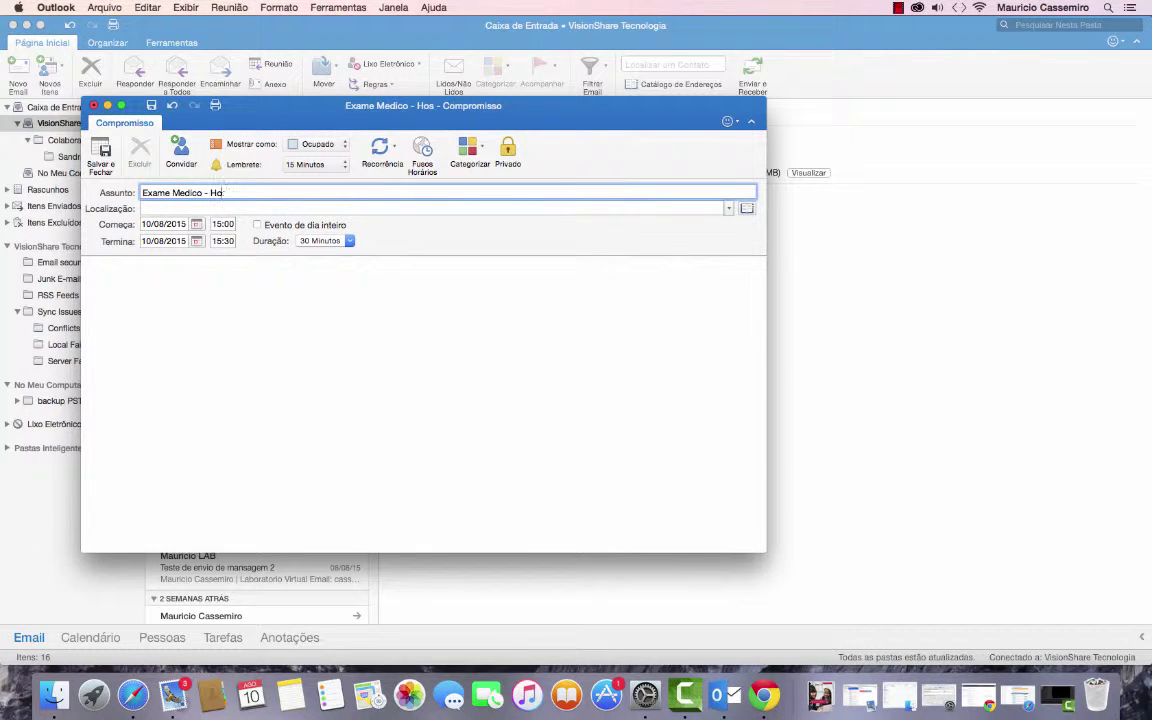
key("BackSpace")
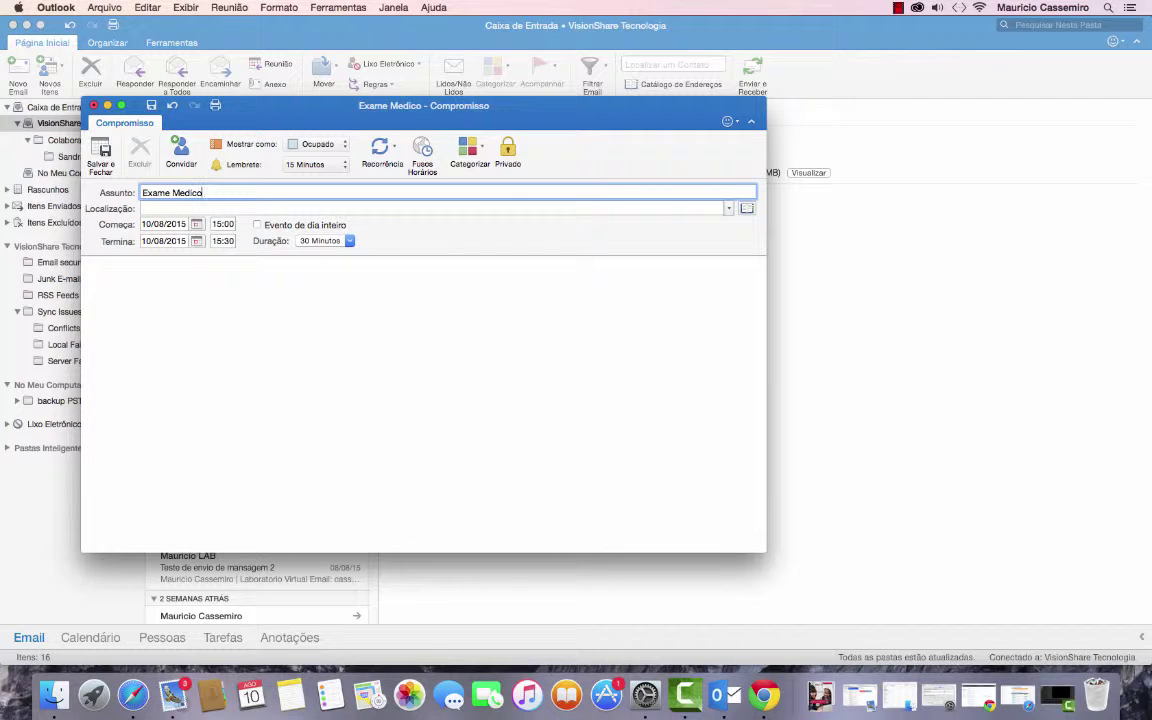
left_click(547, 206)
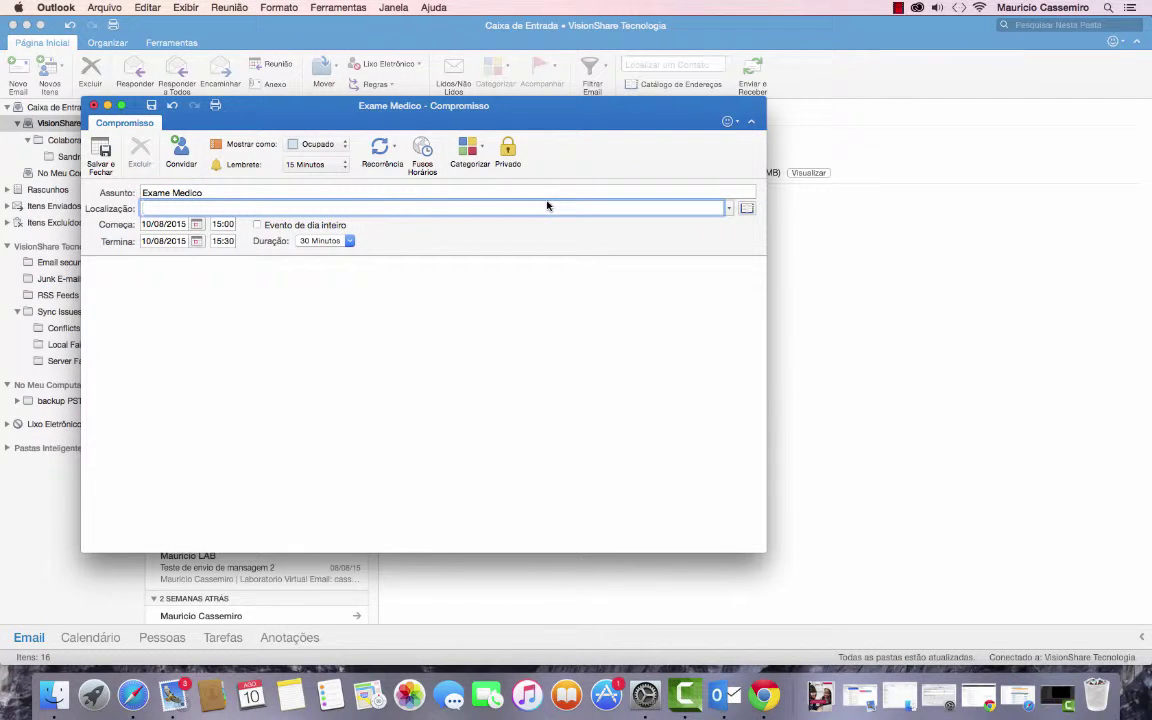
type("HGIS")
Schedule the appointment for 11/08/2015 and set its end time to 17:00.
left_click(194, 224)
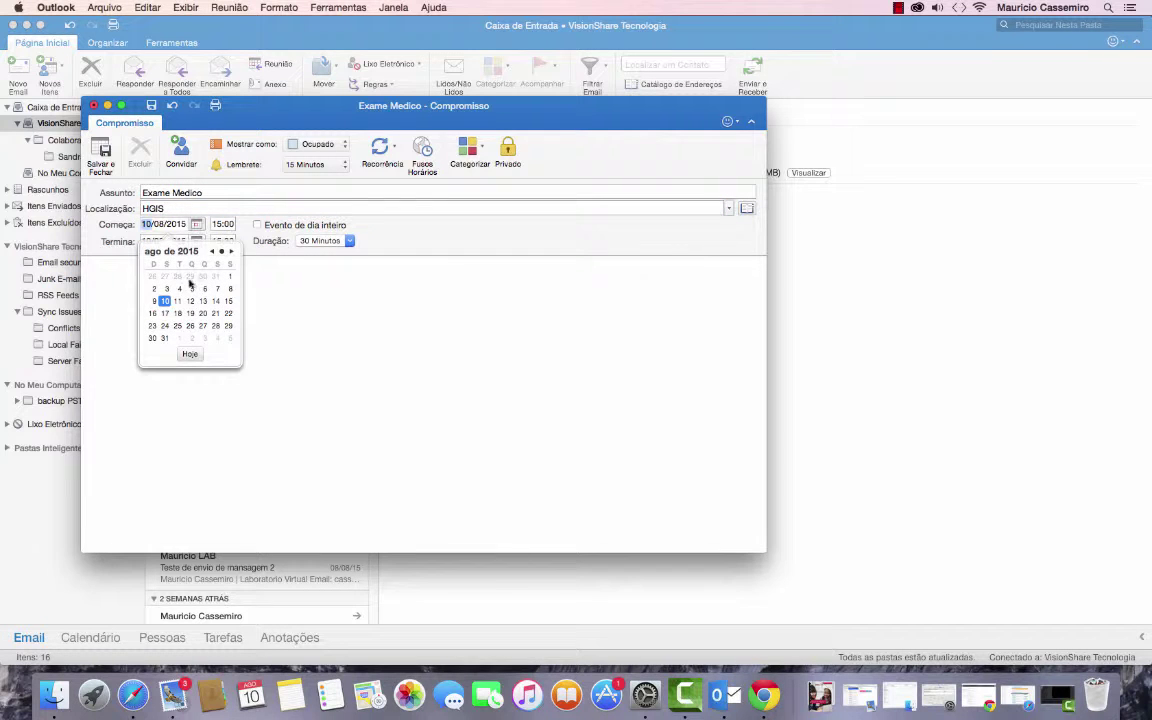
left_click(177, 301)
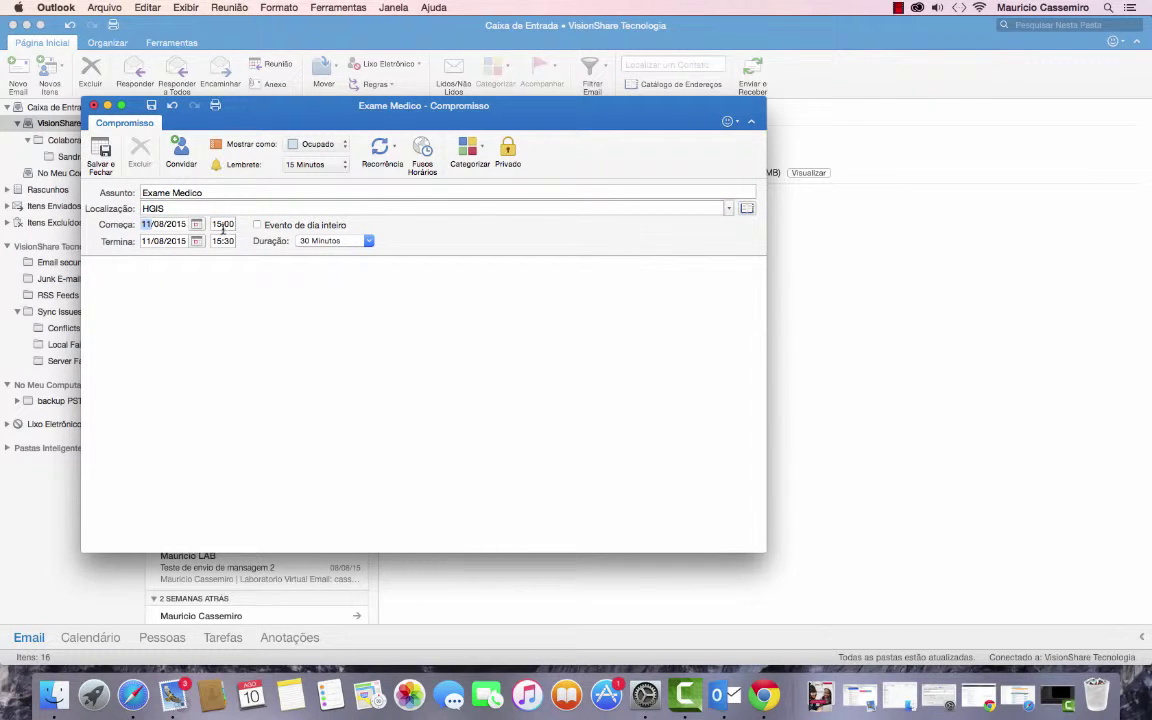
left_click(218, 241)
type("17")
key("Tab")
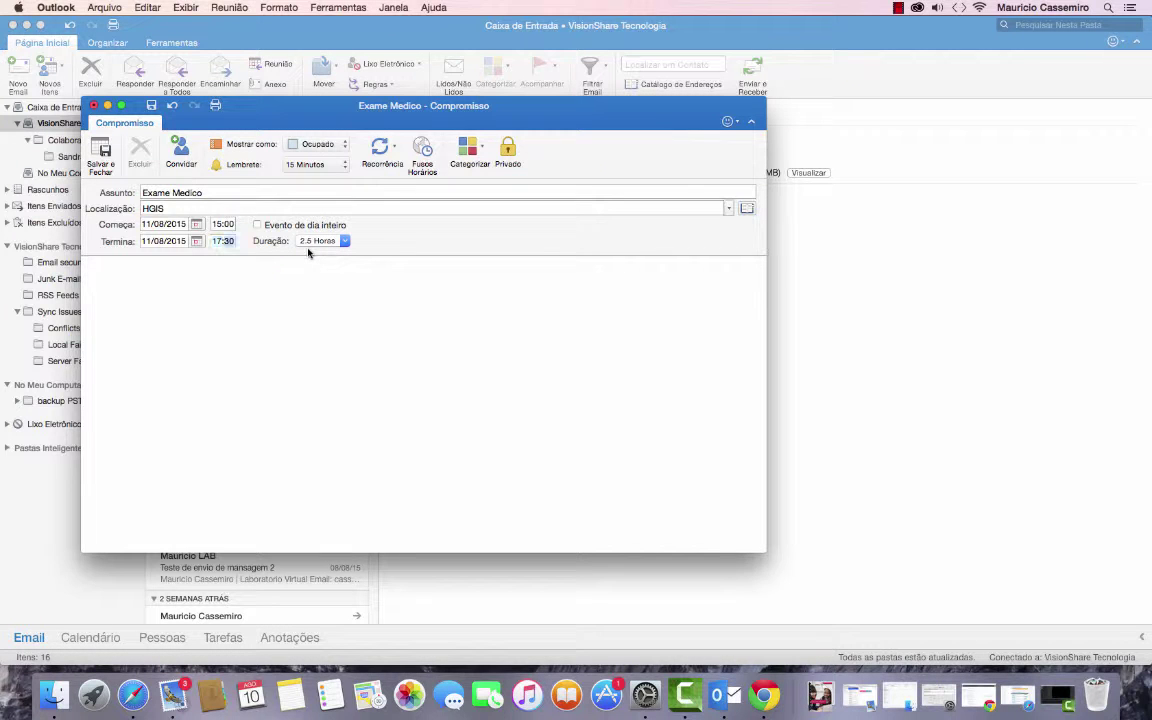
type("00")
left_click(217, 241)
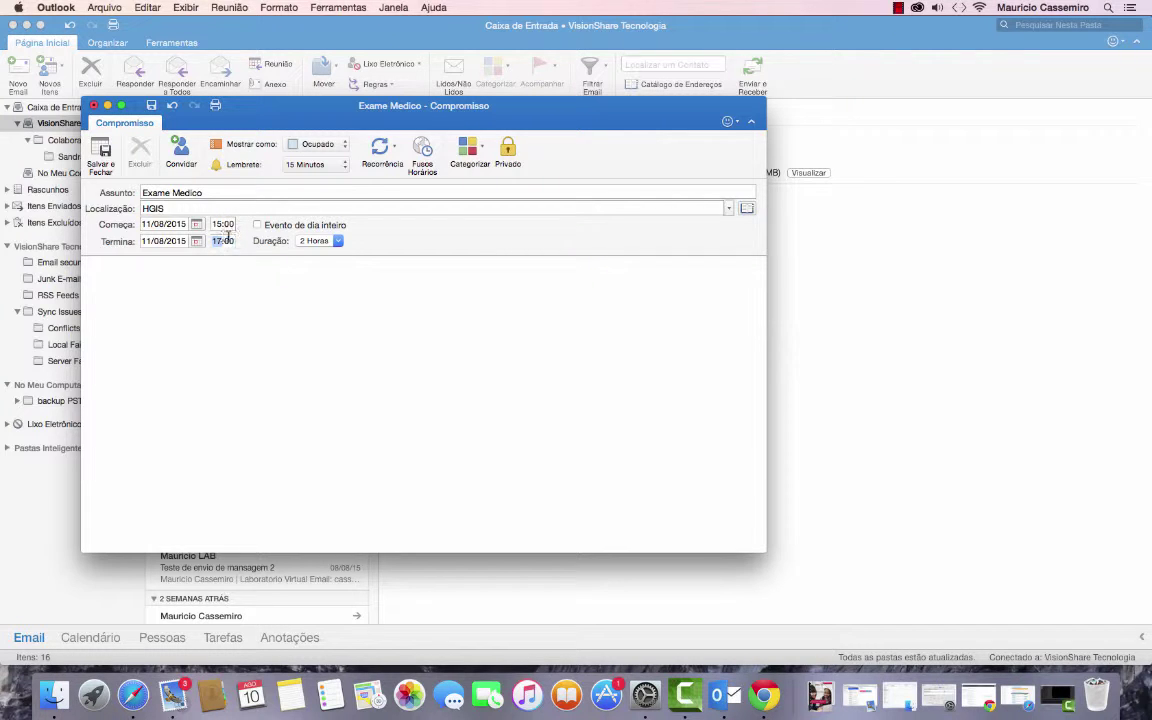
Set the appointment's duration to 3 Horas, and turn the all-day event option on and off again.
left_click(337, 242)
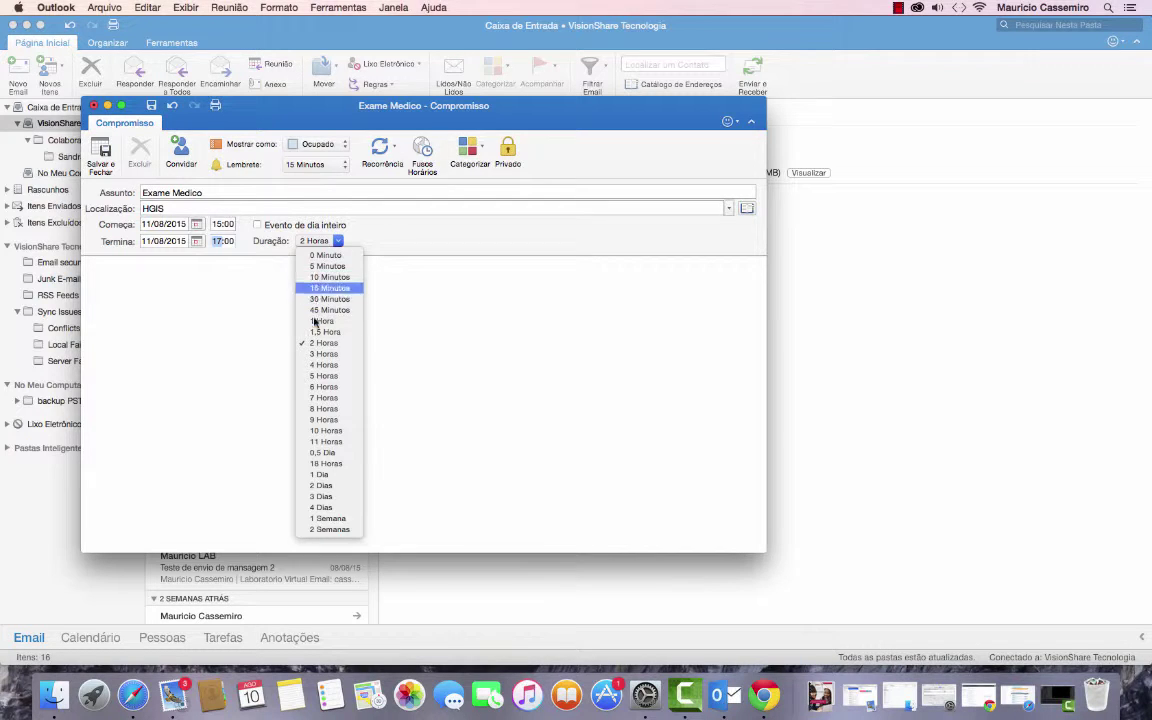
left_click(289, 353)
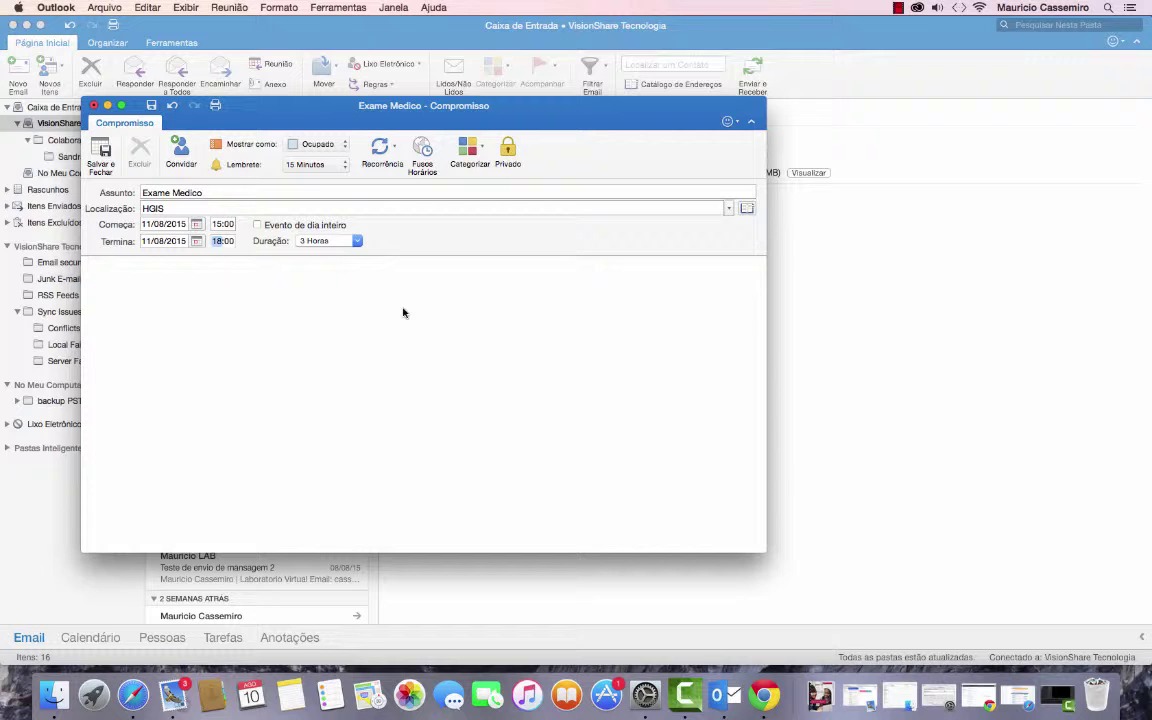
left_click(258, 226)
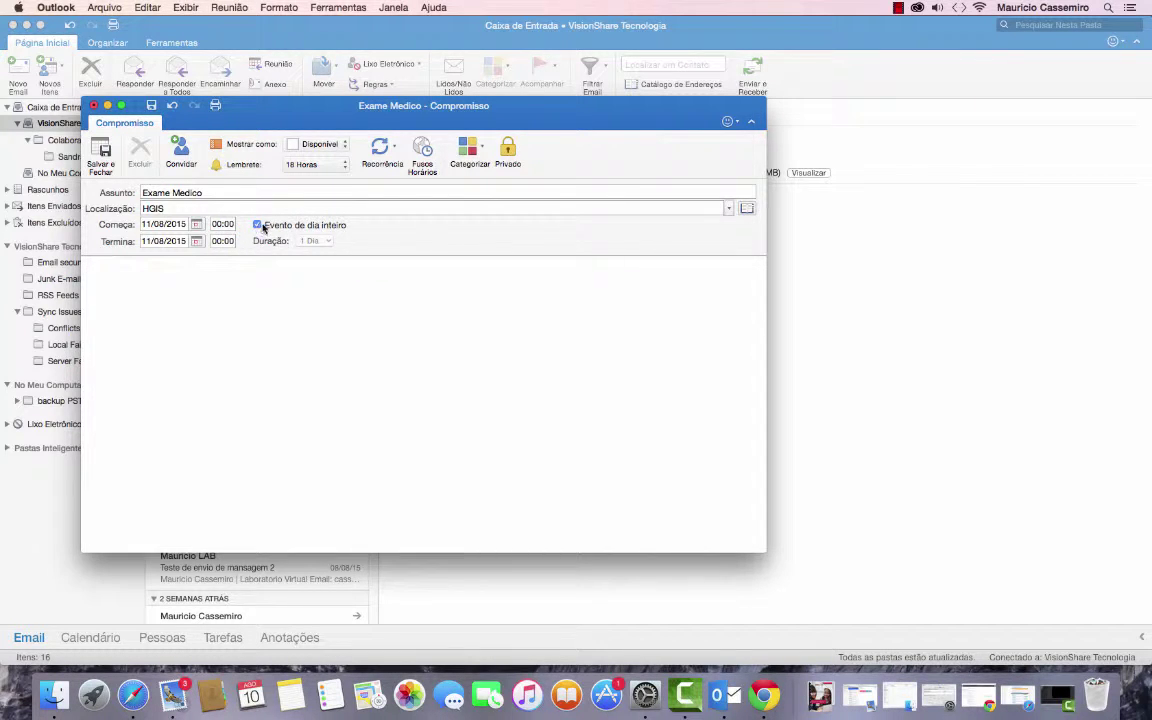
left_click(258, 225)
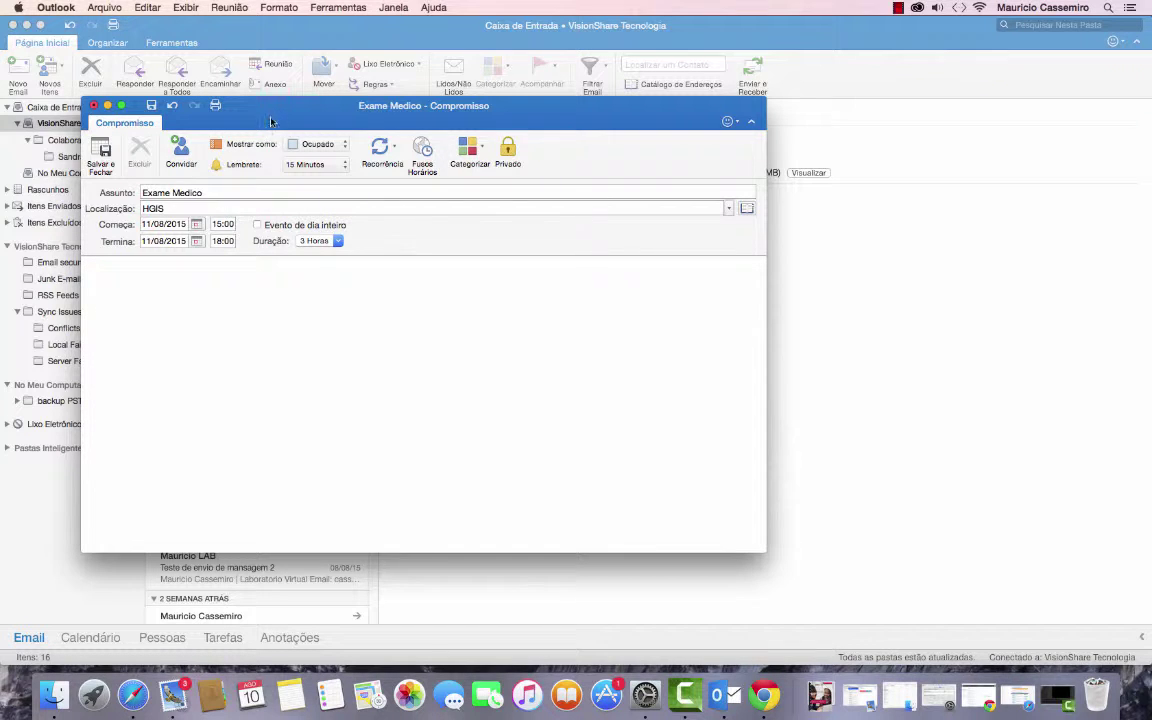
Try the appointment's availability statuses Disponível, Provisório and Ausência Temporária, and set it back to Ocupado.
left_click(336, 146)
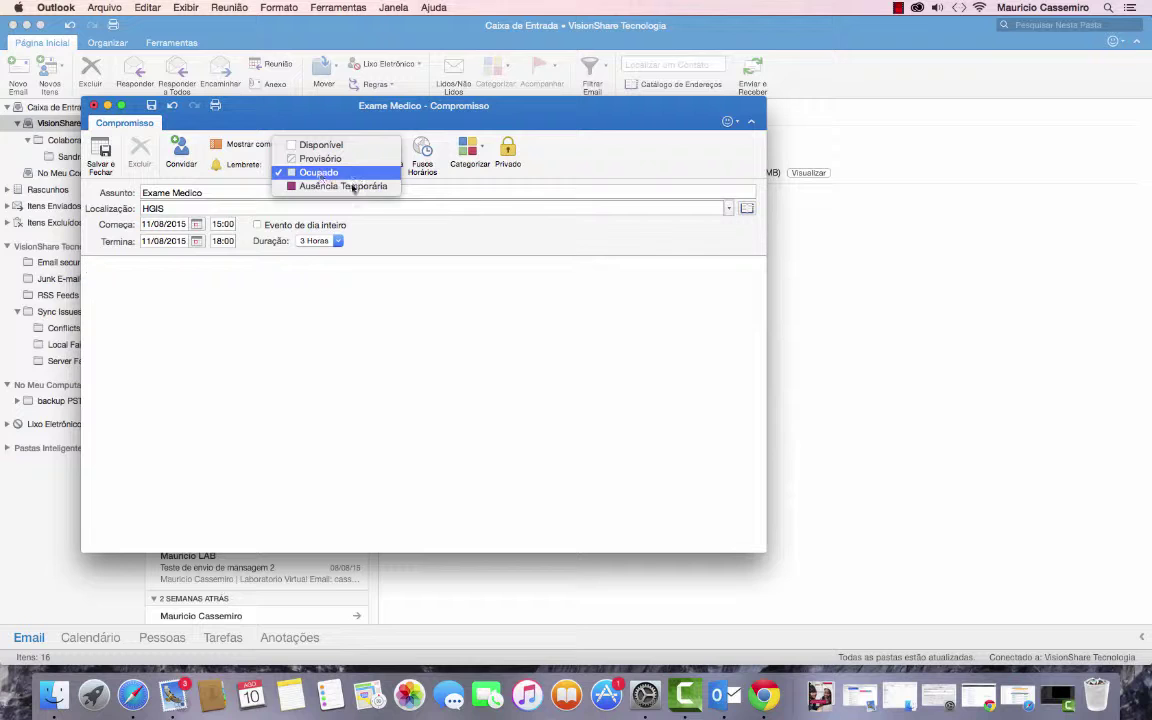
left_click(561, 171)
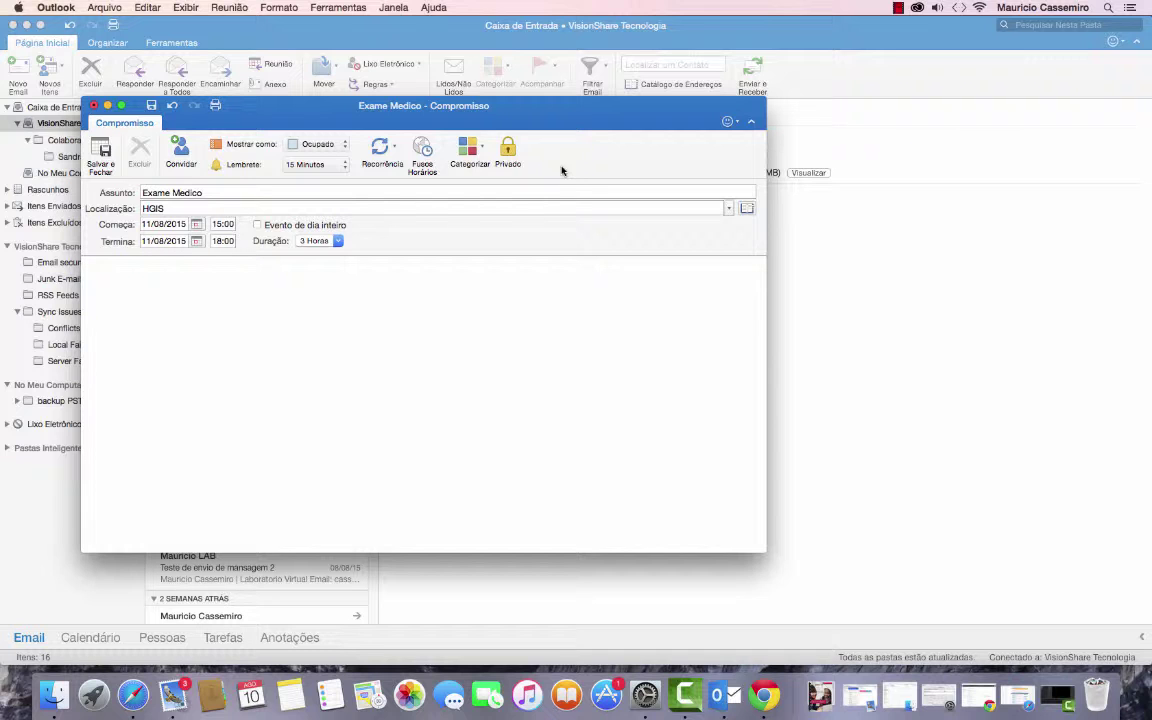
left_click(290, 140)
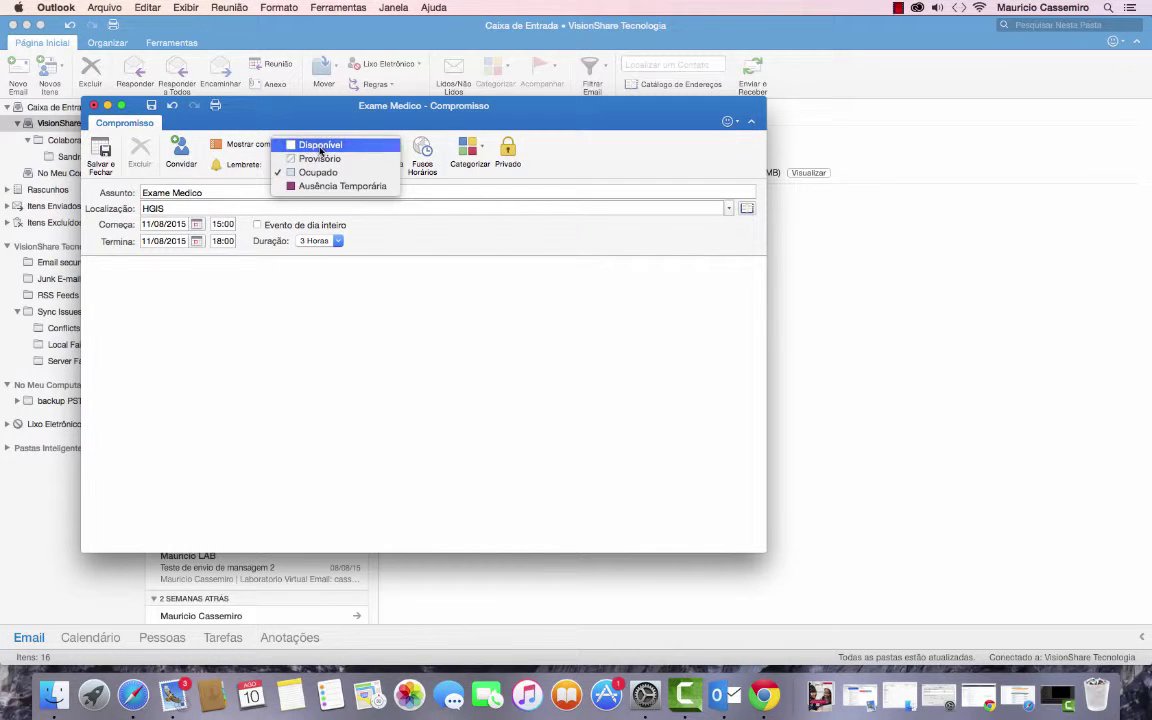
left_click(615, 176)
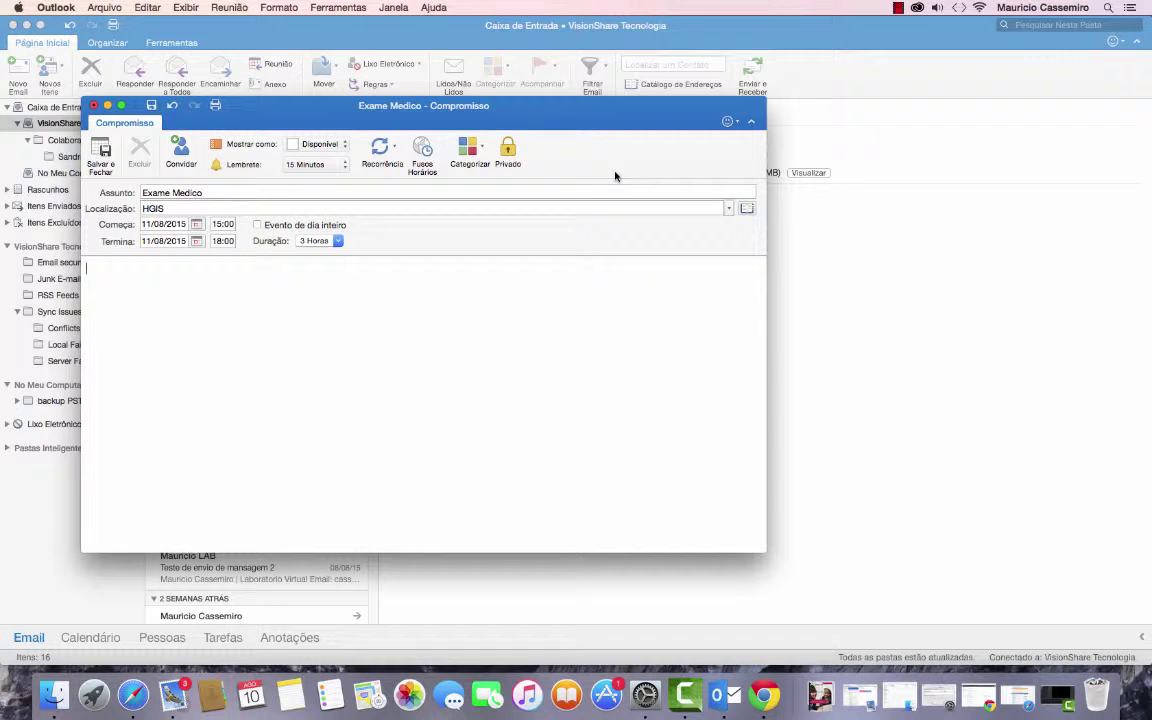
left_click(337, 148)
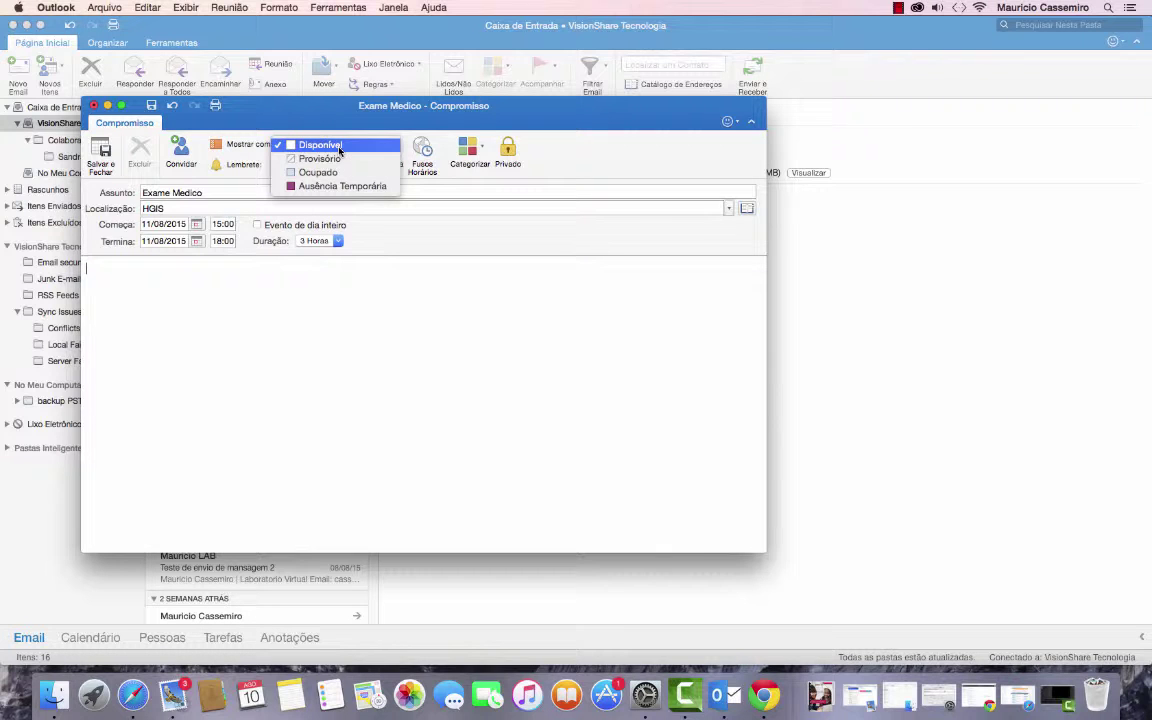
left_click(305, 157)
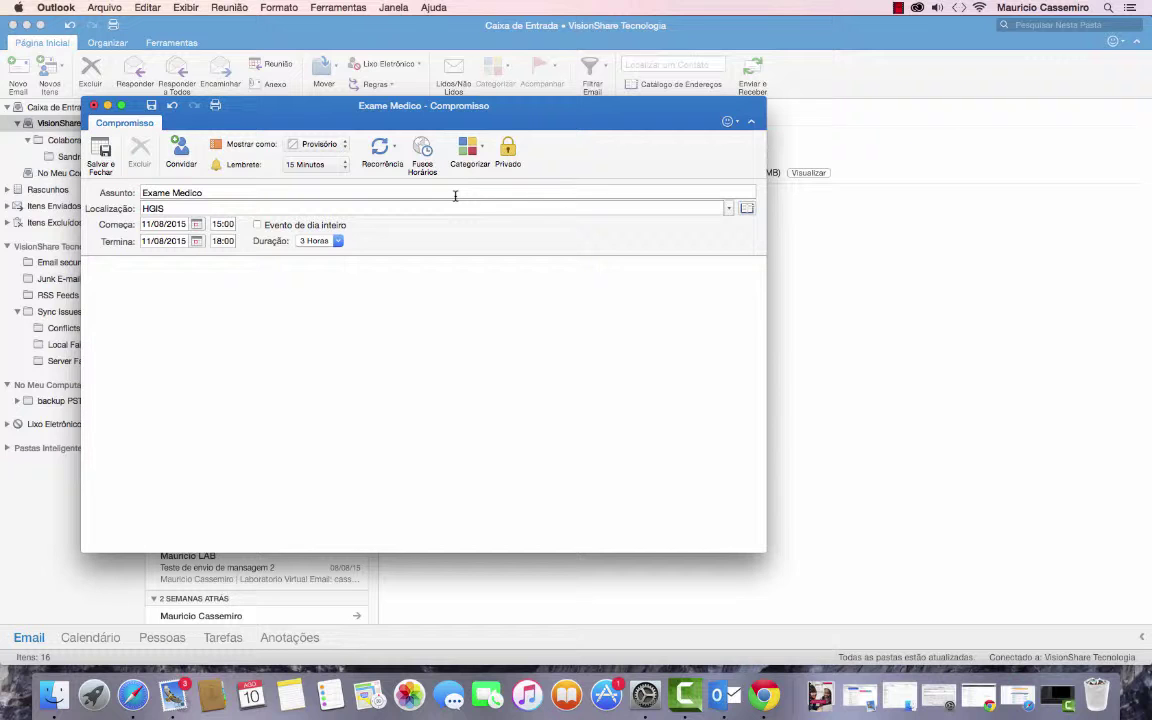
left_click(322, 144)
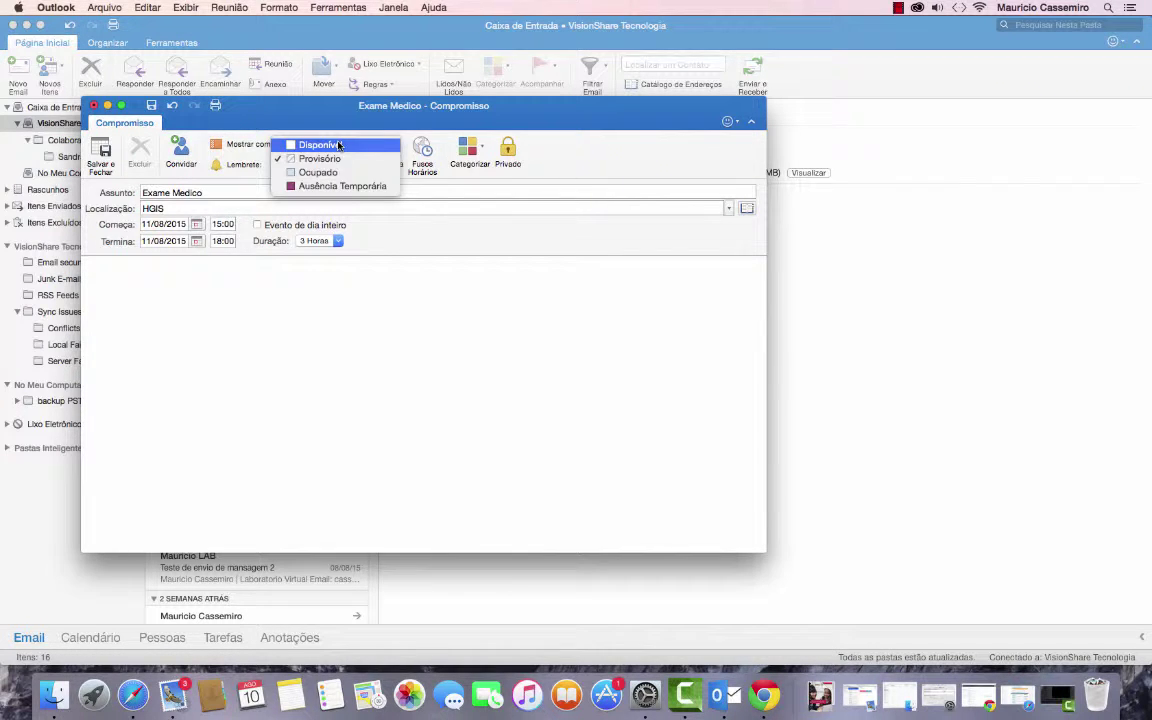
left_click(322, 186)
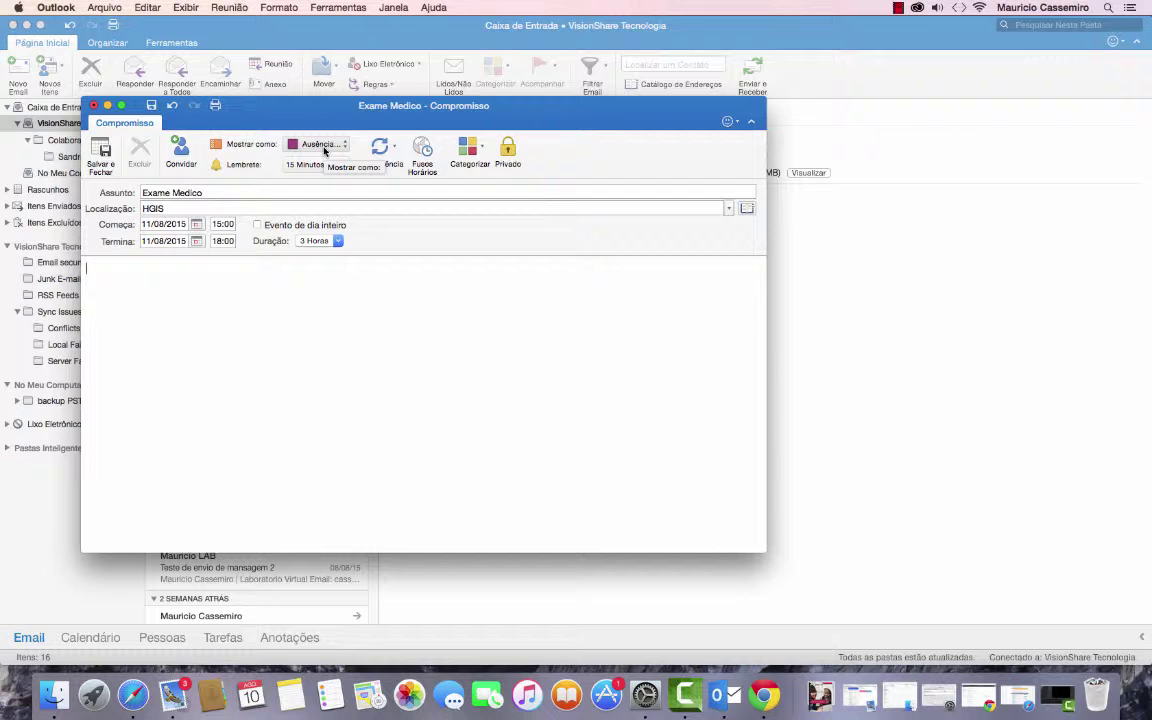
left_click(324, 145)
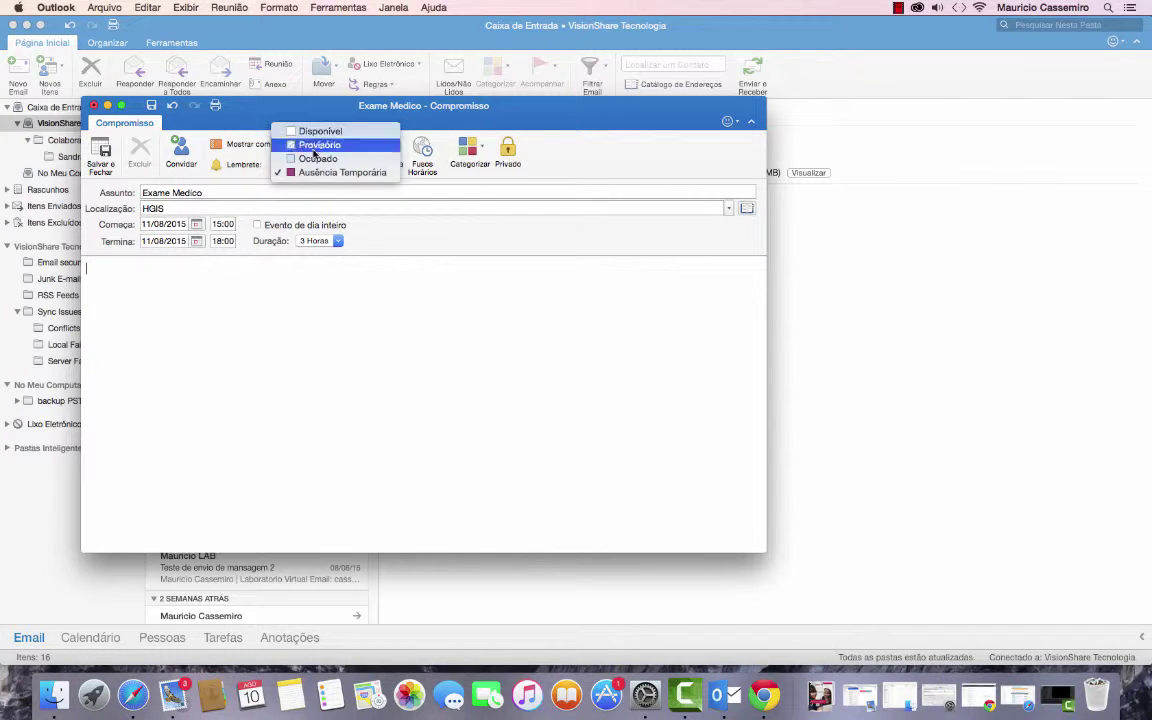
left_click(314, 160)
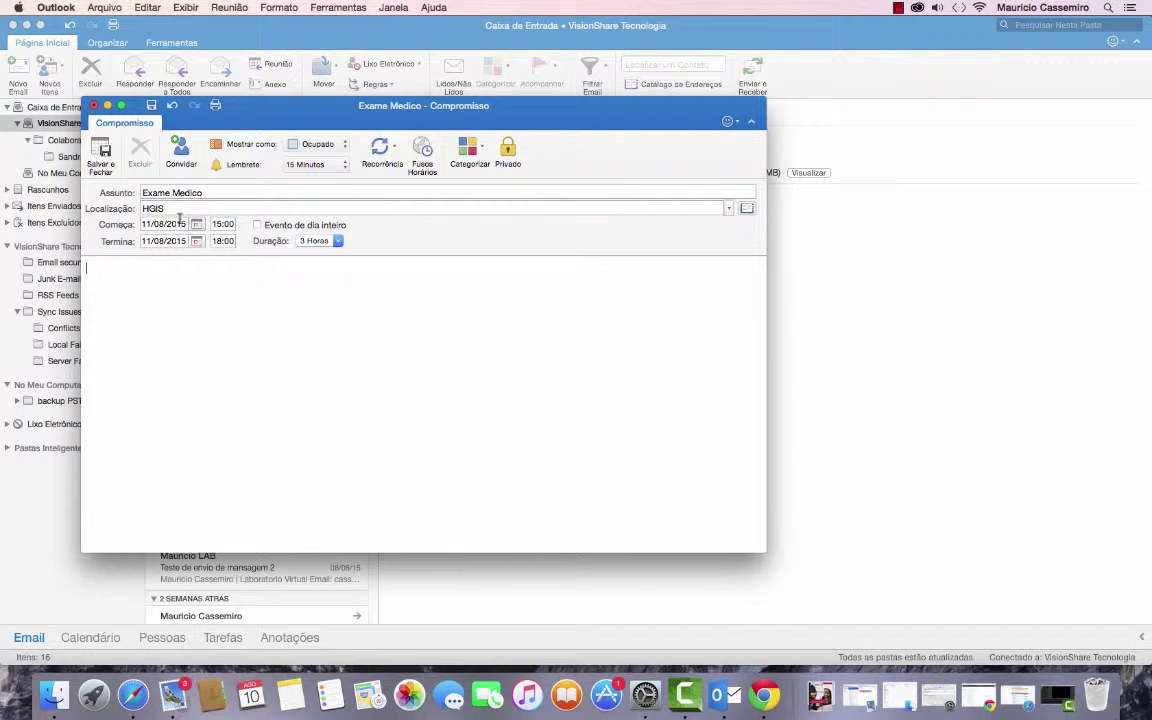
double_click(146, 207)
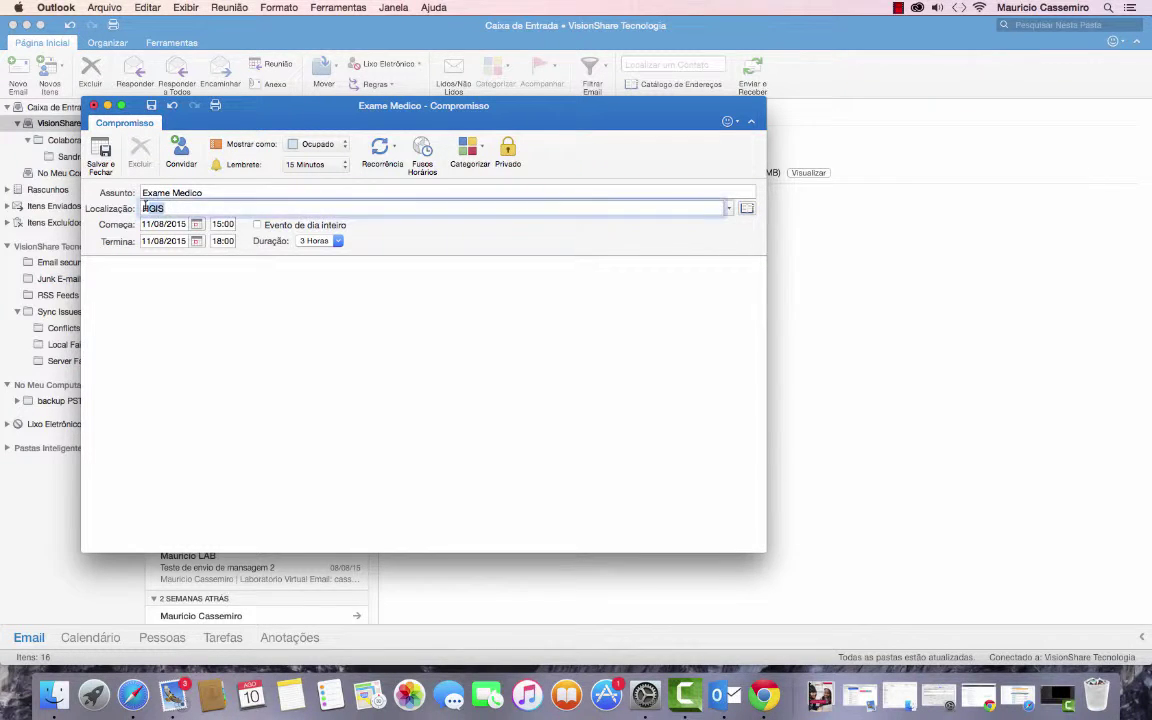
left_click(199, 208)
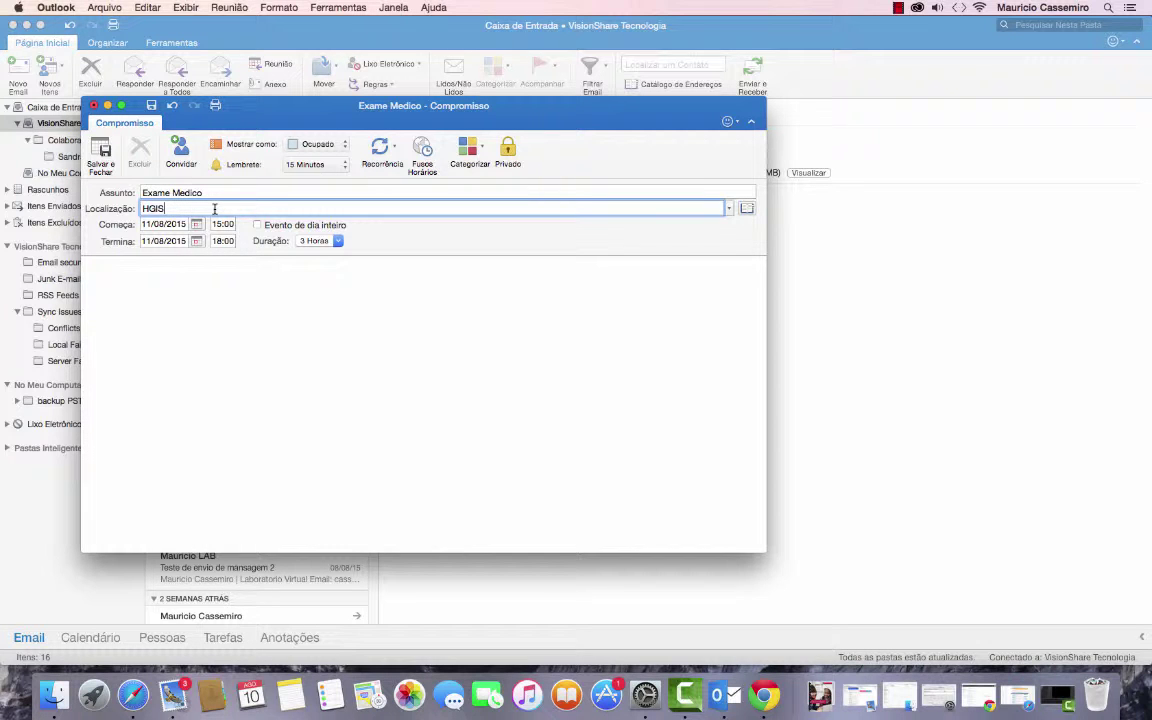
Set the Exame Medico appointment's reminder to 4 Horas.
left_click(342, 166)
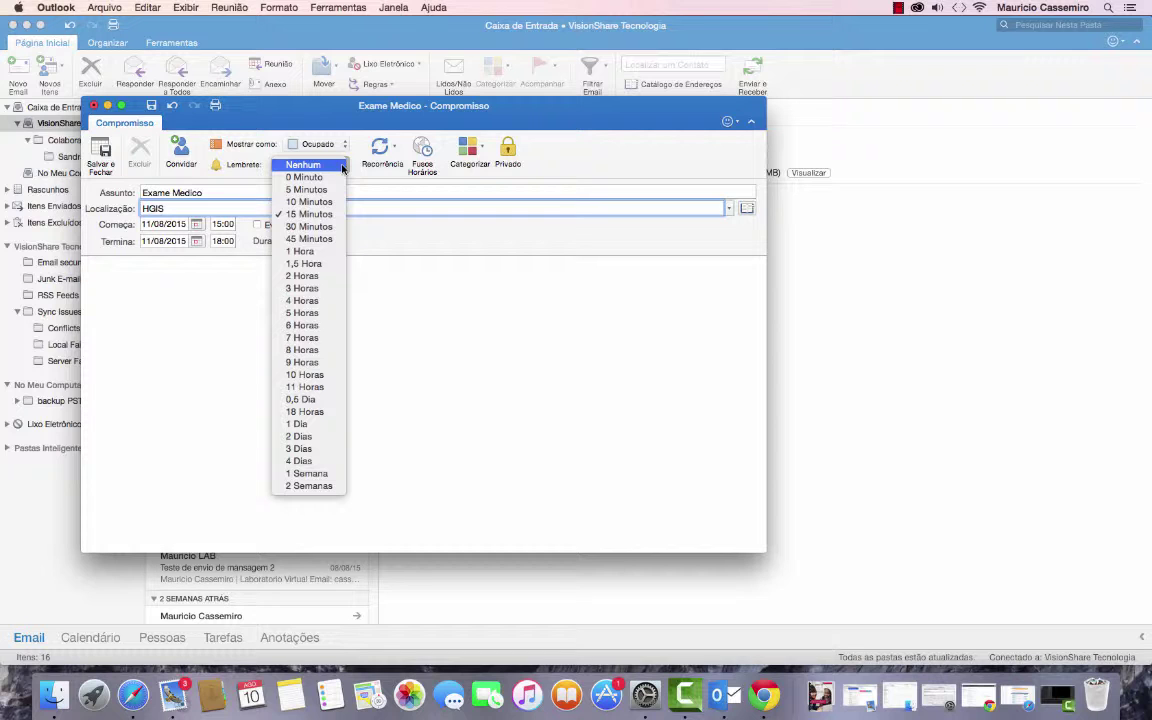
left_click(302, 300)
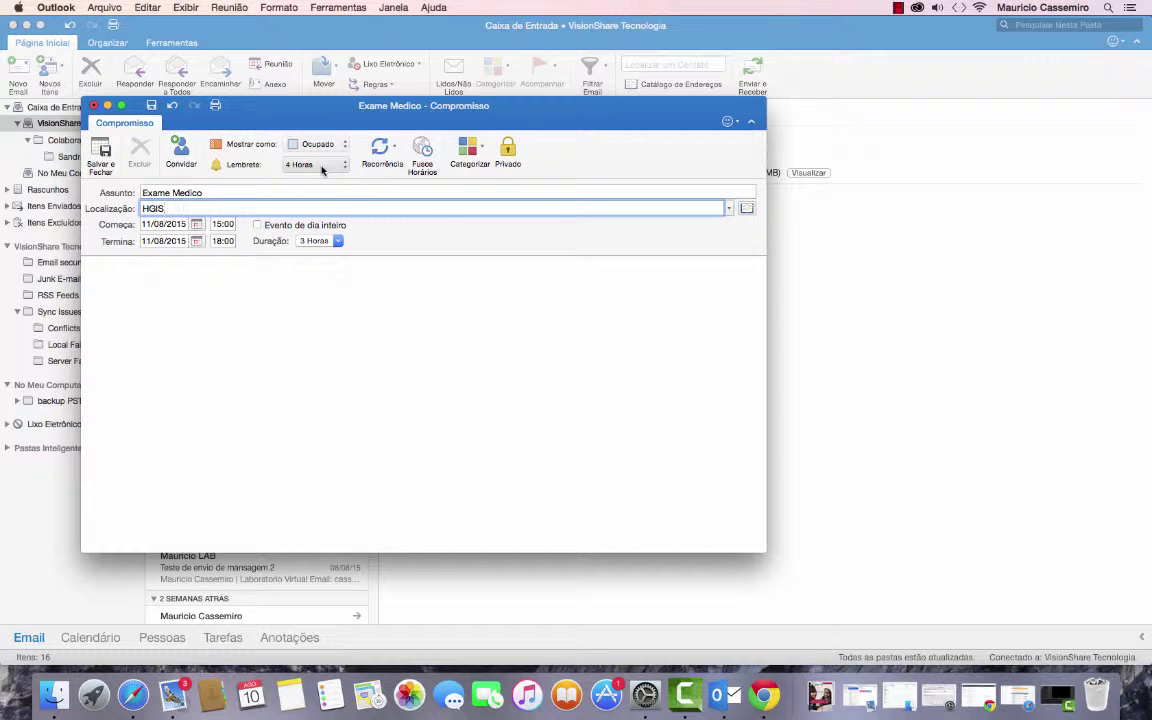
left_click_drag(381, 108, 395, 127)
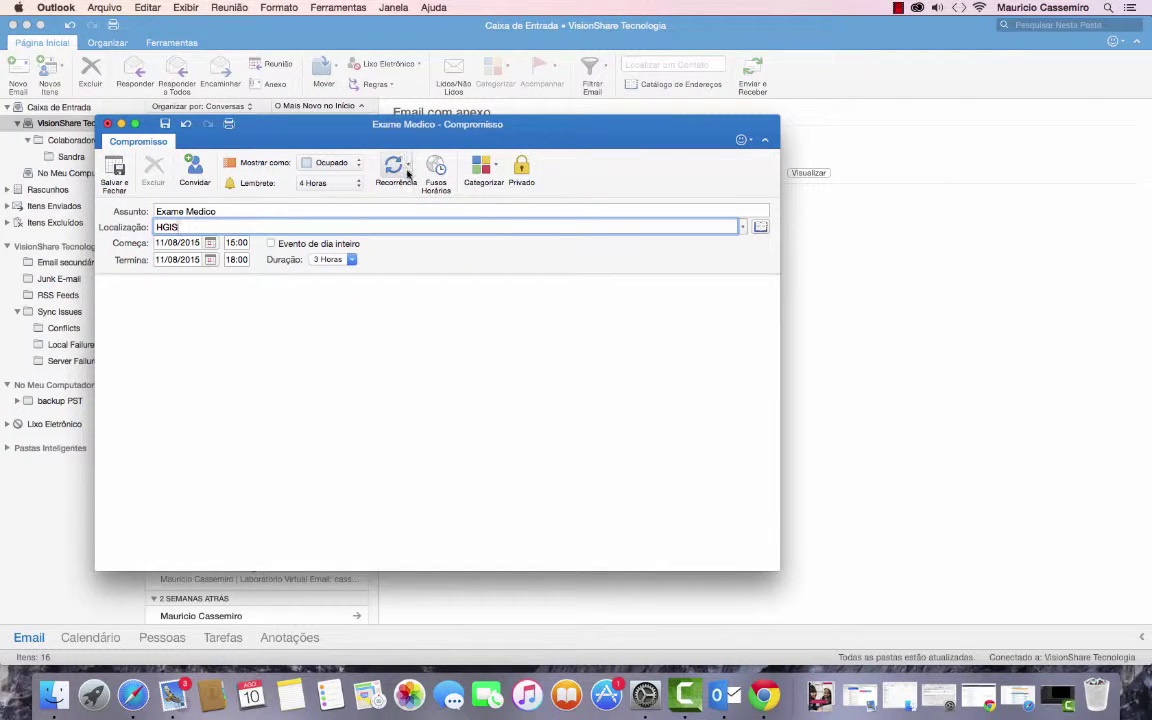
Review the recurrence options available for the appointment without choosing one.
left_click(407, 172)
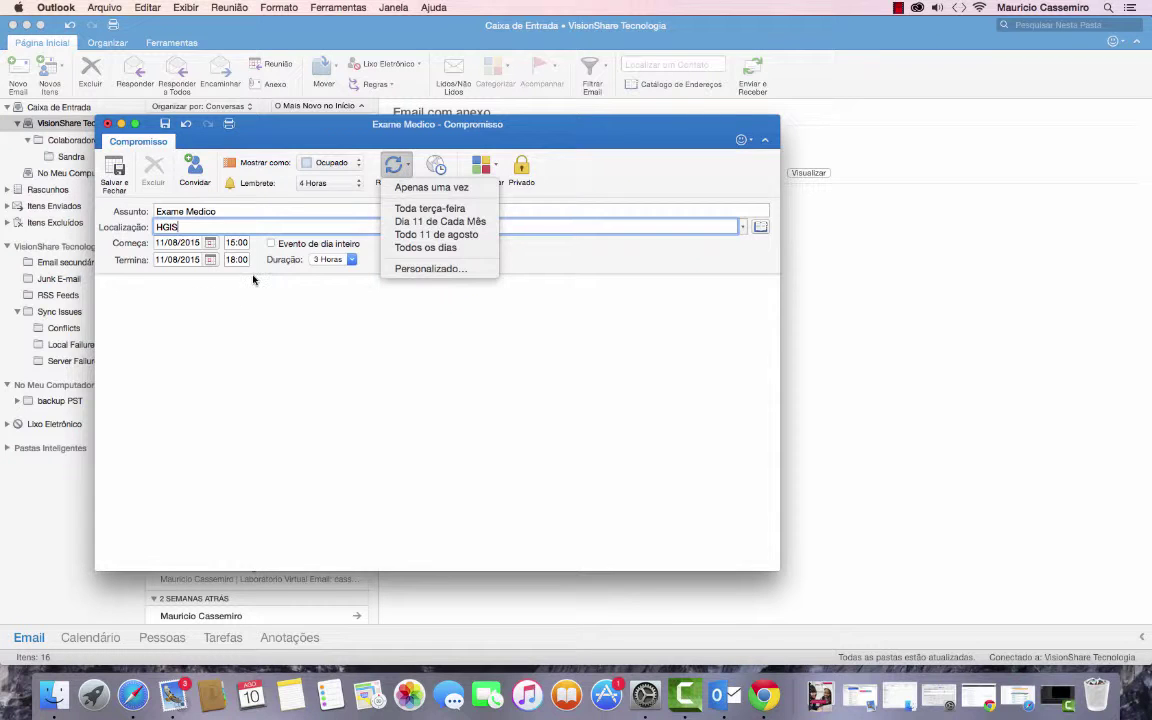
left_click(230, 253)
key("shift+Tab")
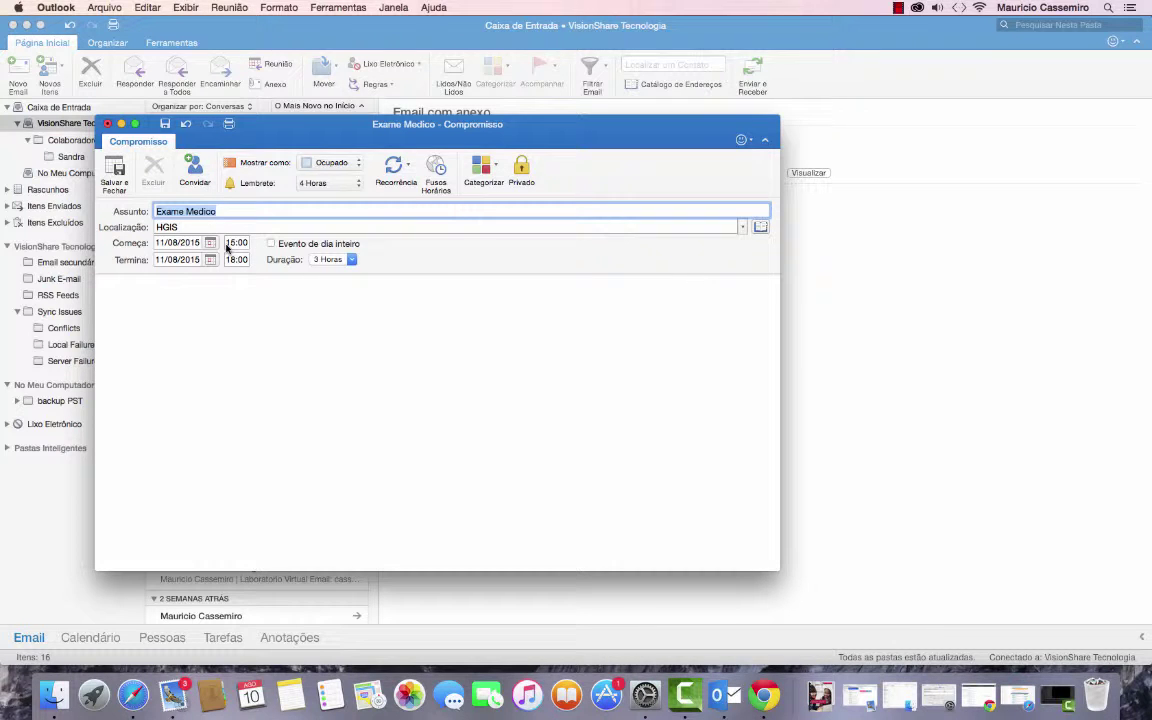
left_click(274, 210)
Show the appointment's time zone setting, review the available time zones, and hide the setting again.
left_click(434, 166)
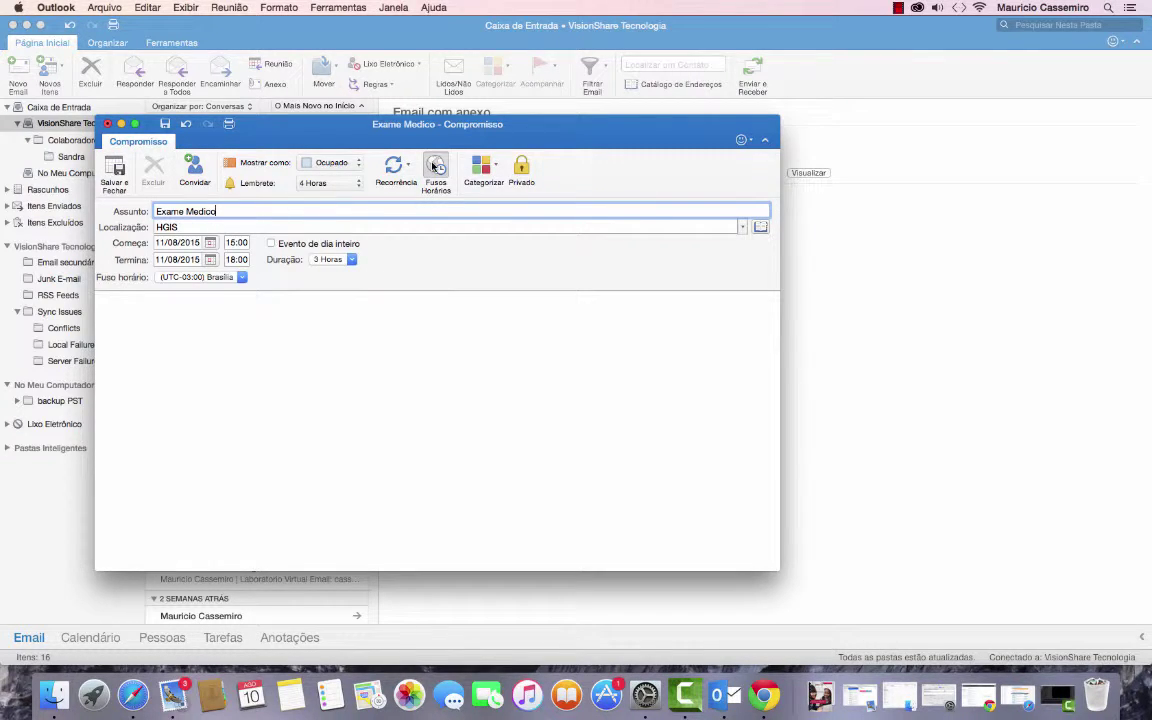
left_click(240, 278)
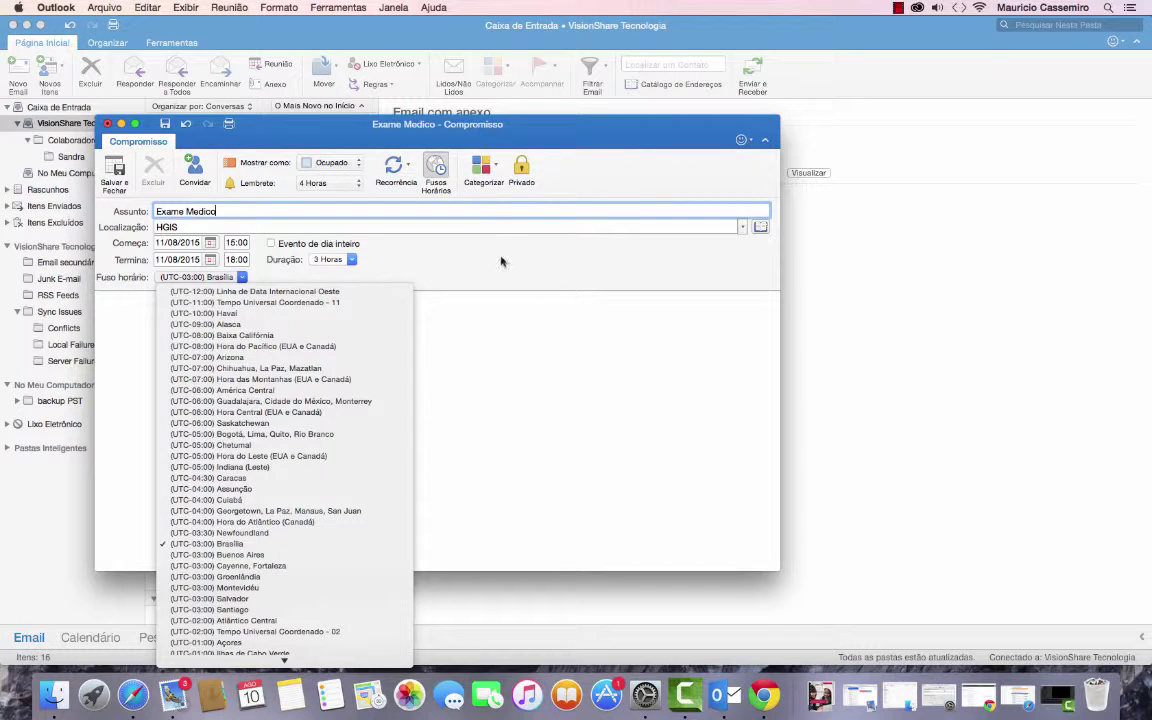
left_click(442, 227)
left_click(436, 172)
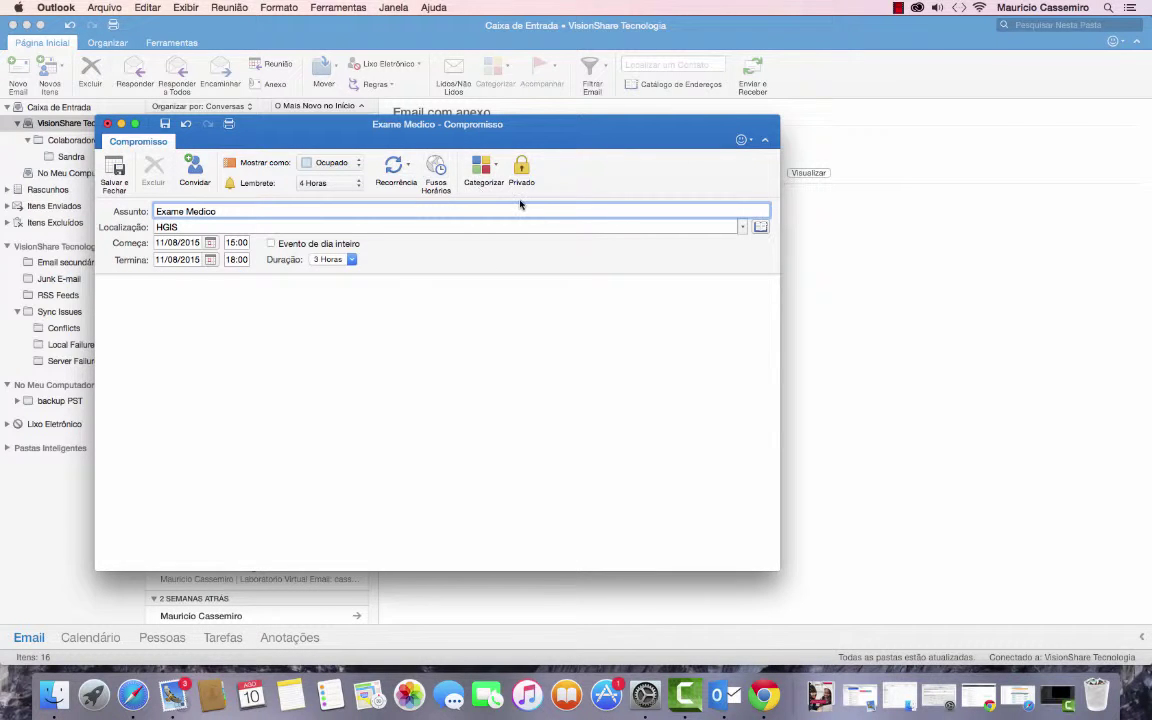
Add a new category named "IMPORTANTE" to the account's category list and close the category settings.
left_click(490, 170)
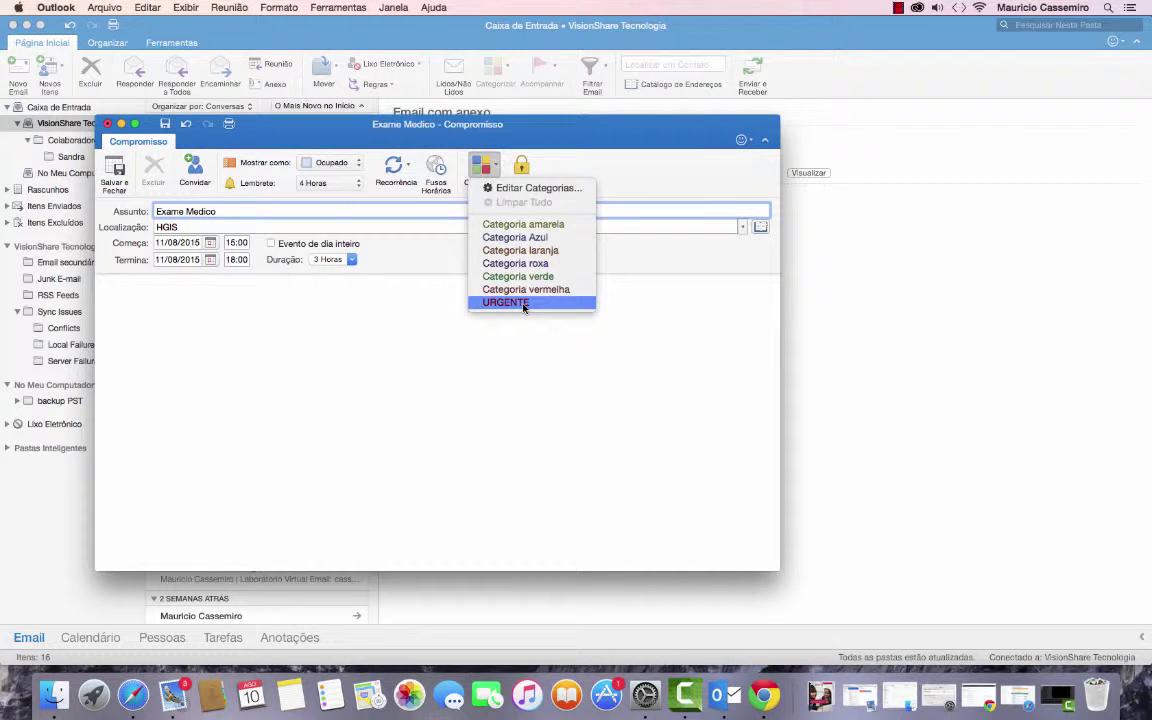
left_click(512, 188)
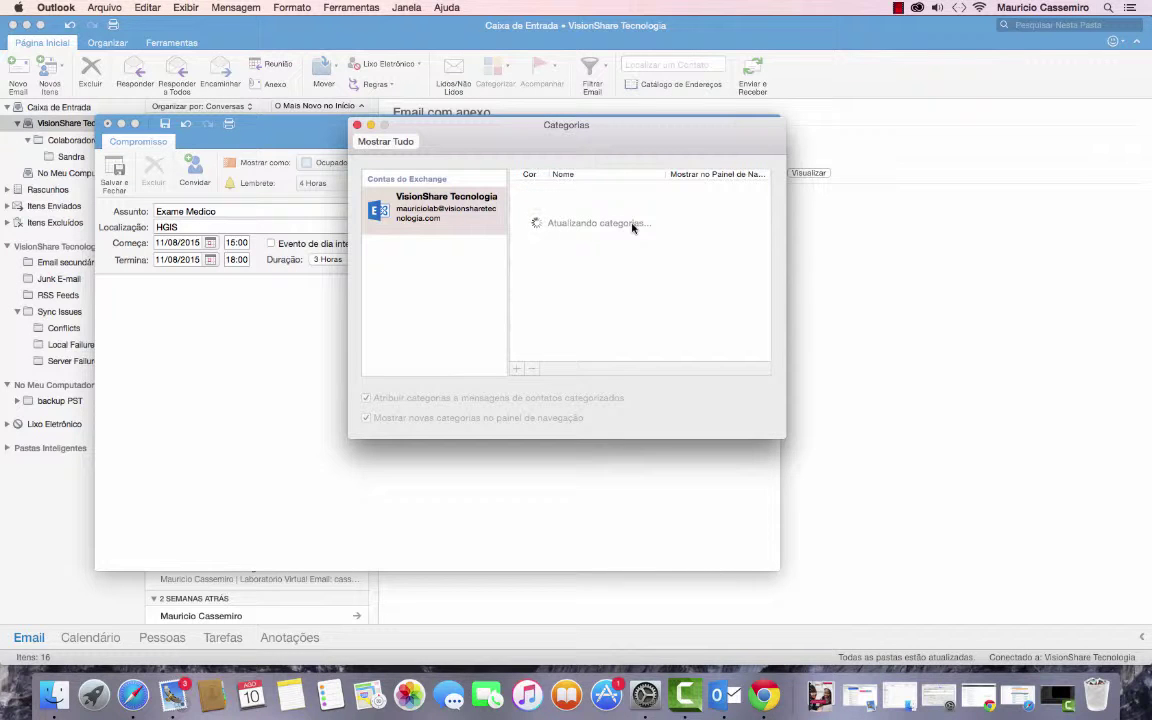
left_click(516, 368)
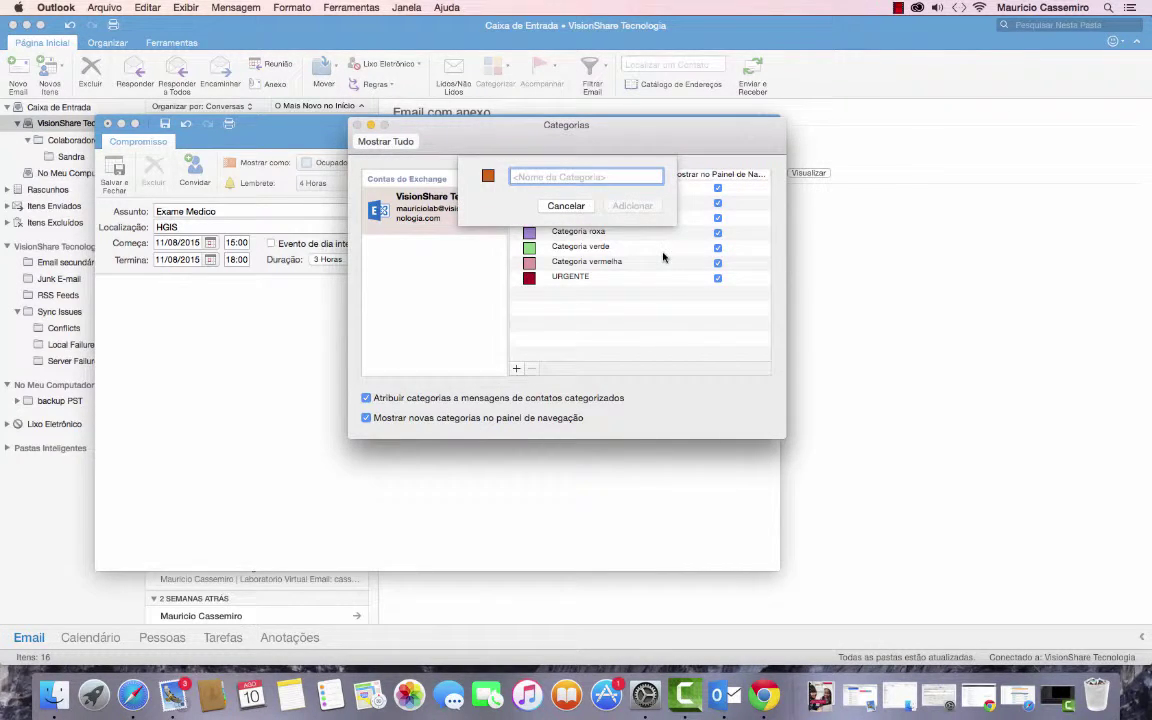
type("importante")
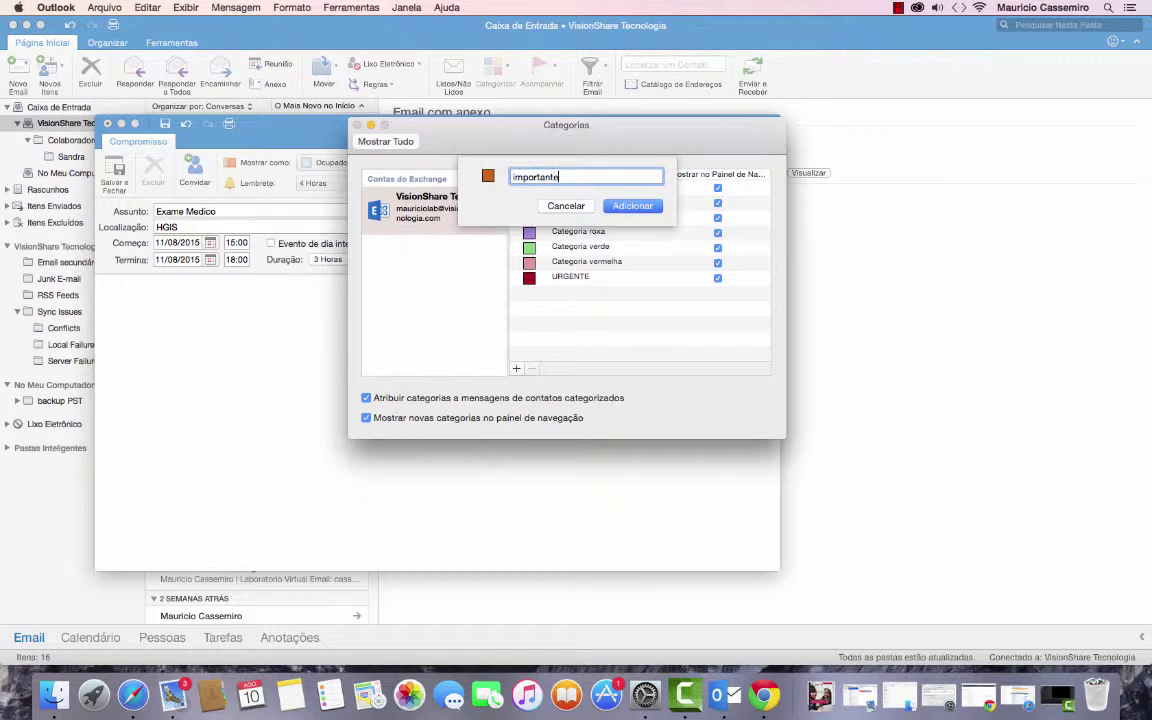
key("BackSpace")
key("BackSpace")
key("BackSpace")
key("BackSpace")
key("BackSpace")
key("BackSpace")
key("BackSpace")
key("BackSpace")
key("BackSpace")
key("BackSpace")
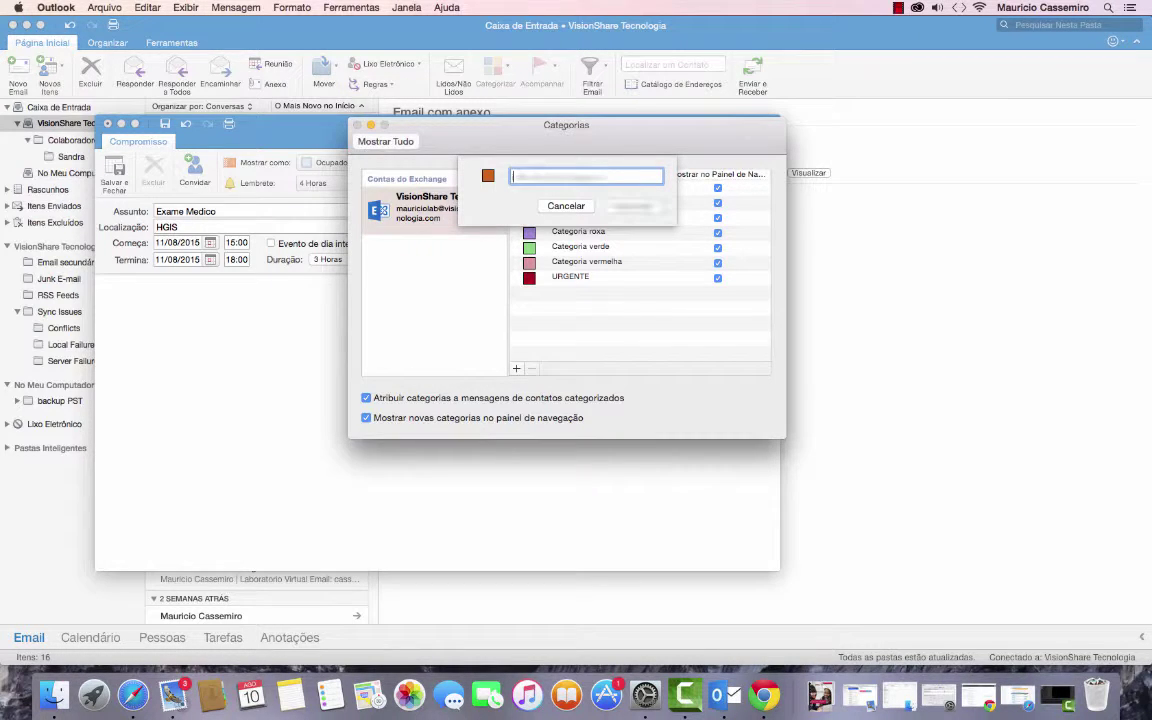
type("IMO")
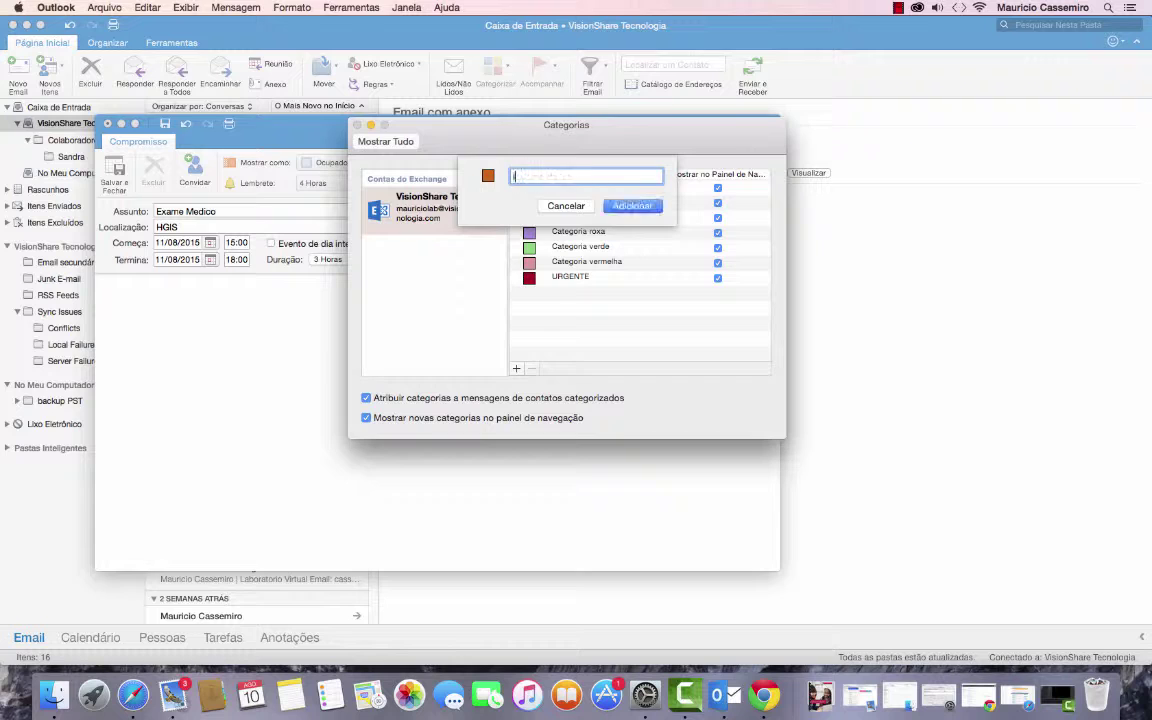
key("BackSpace")
type("PORTANTE")
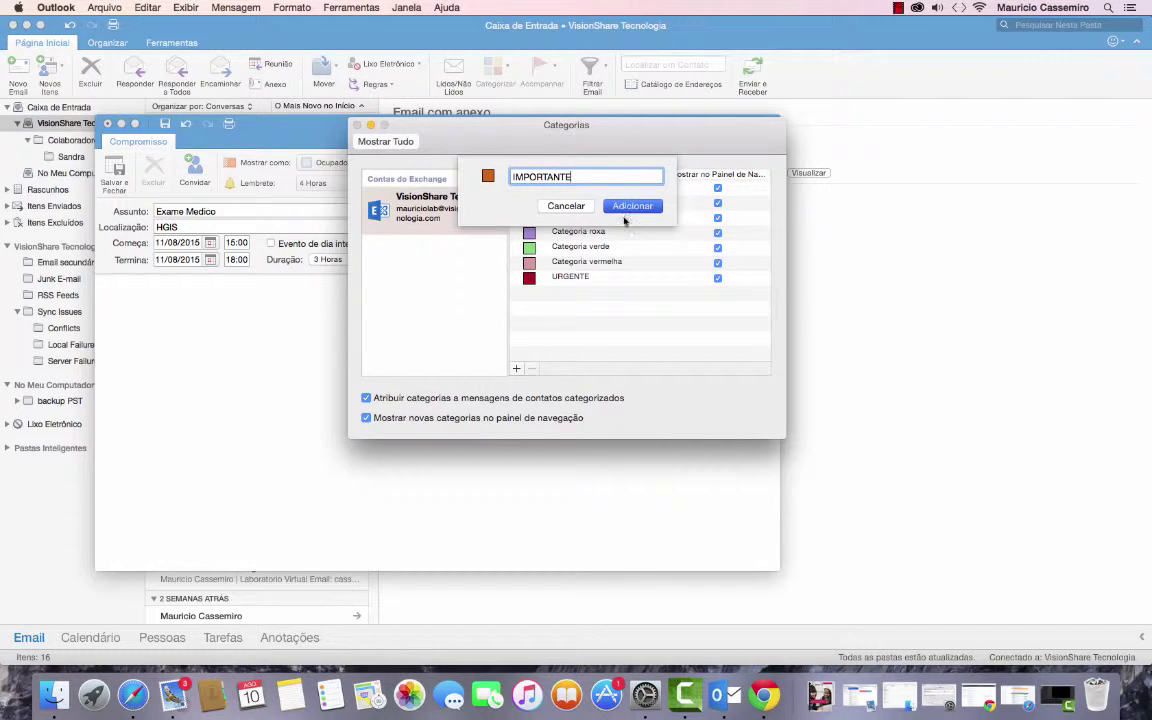
left_click(622, 206)
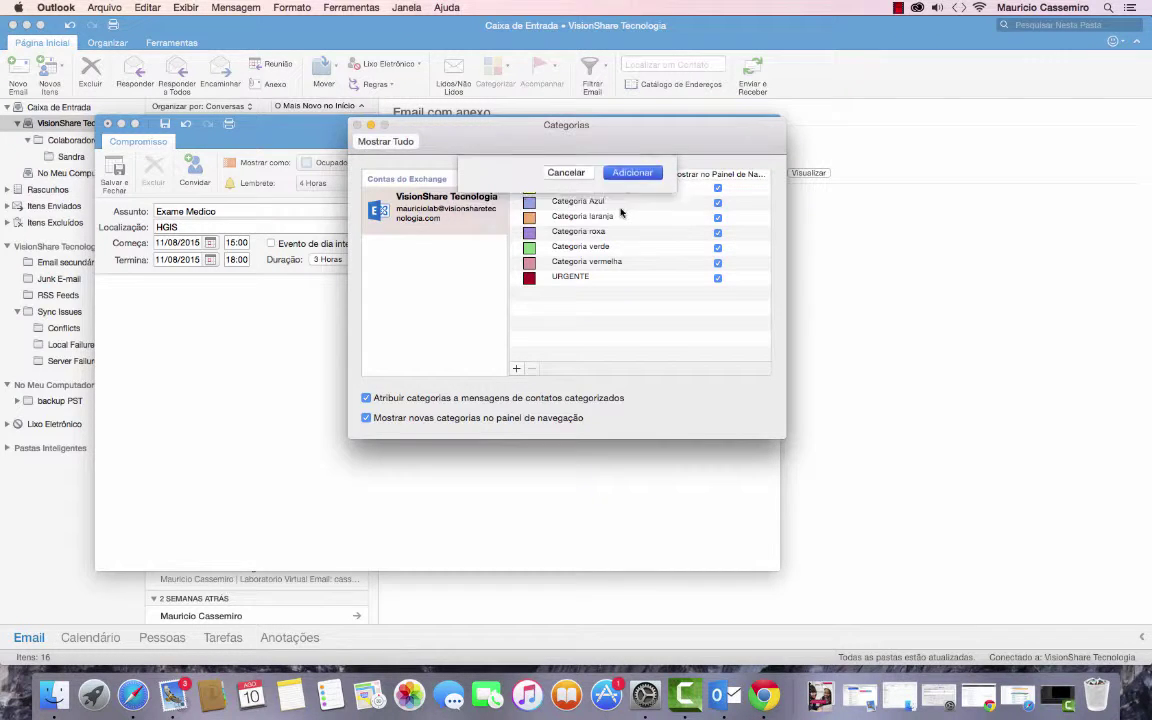
left_click(357, 125)
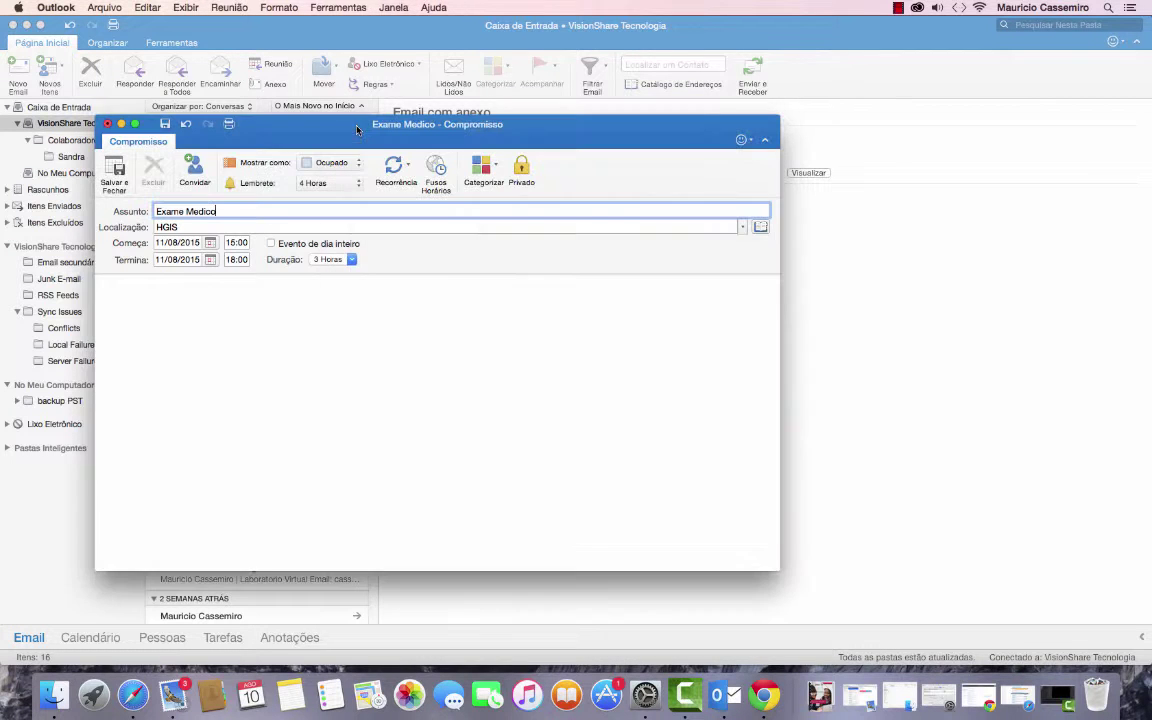
Assign the IMPORTANTE category to the Exame Medico appointment, and save and close it.
left_click(481, 167)
left_click(514, 303)
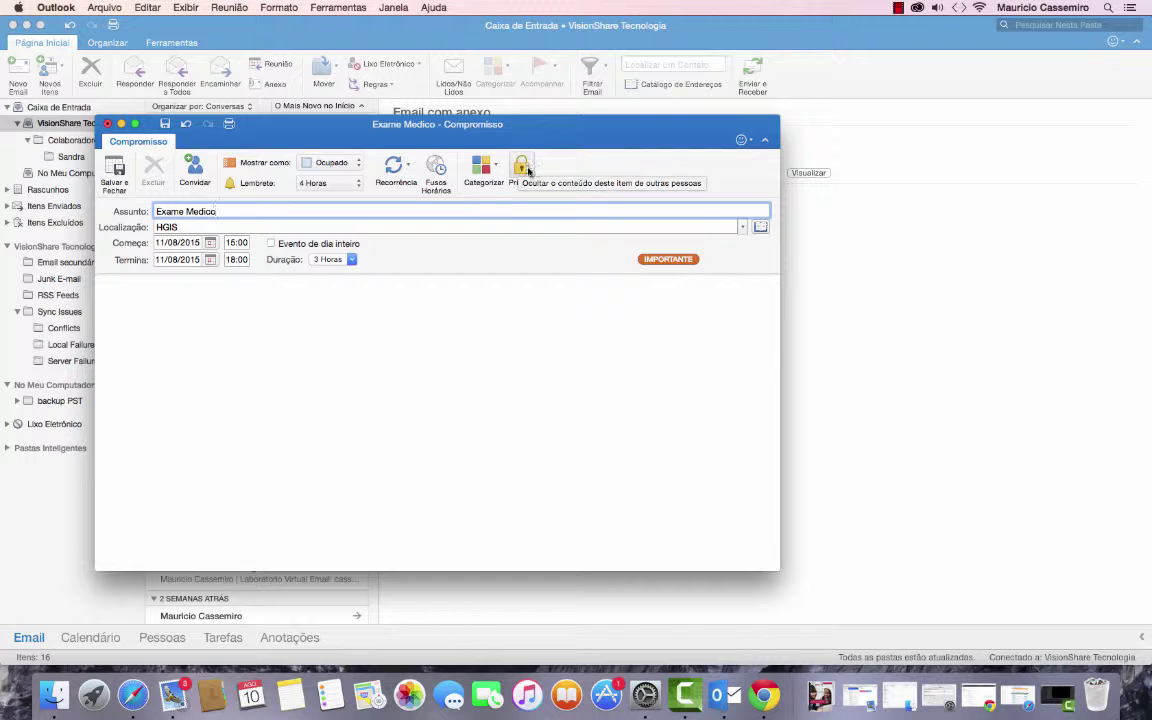
left_click(521, 167)
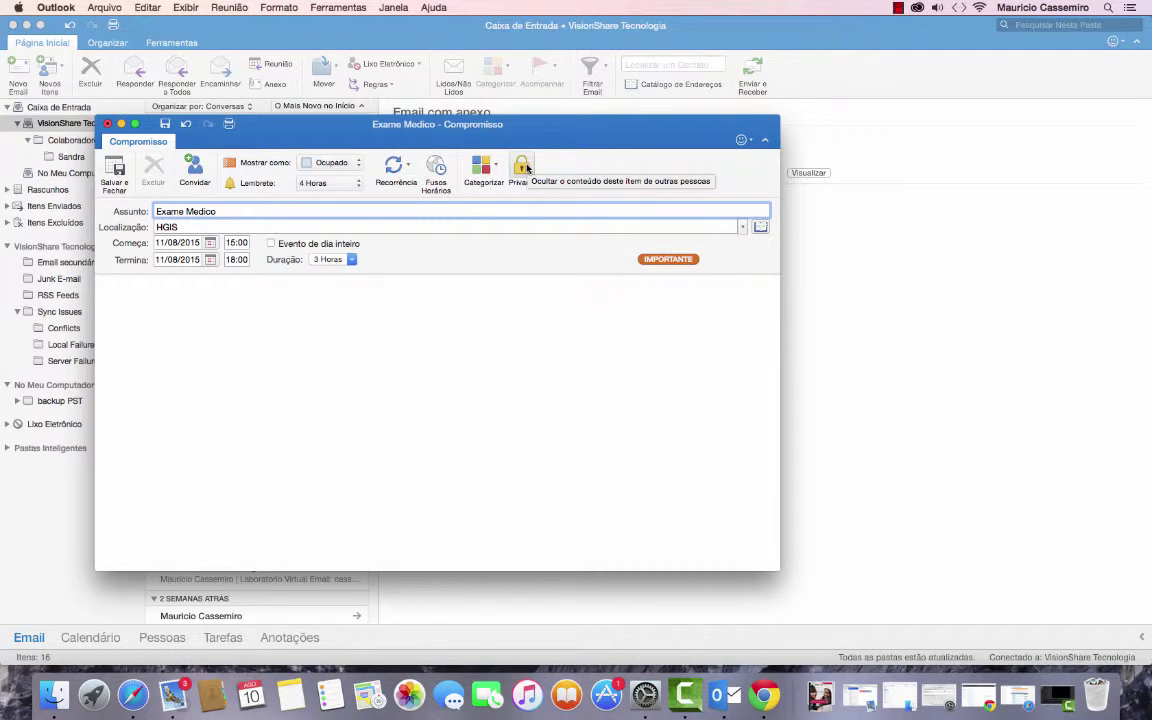
left_click(114, 170)
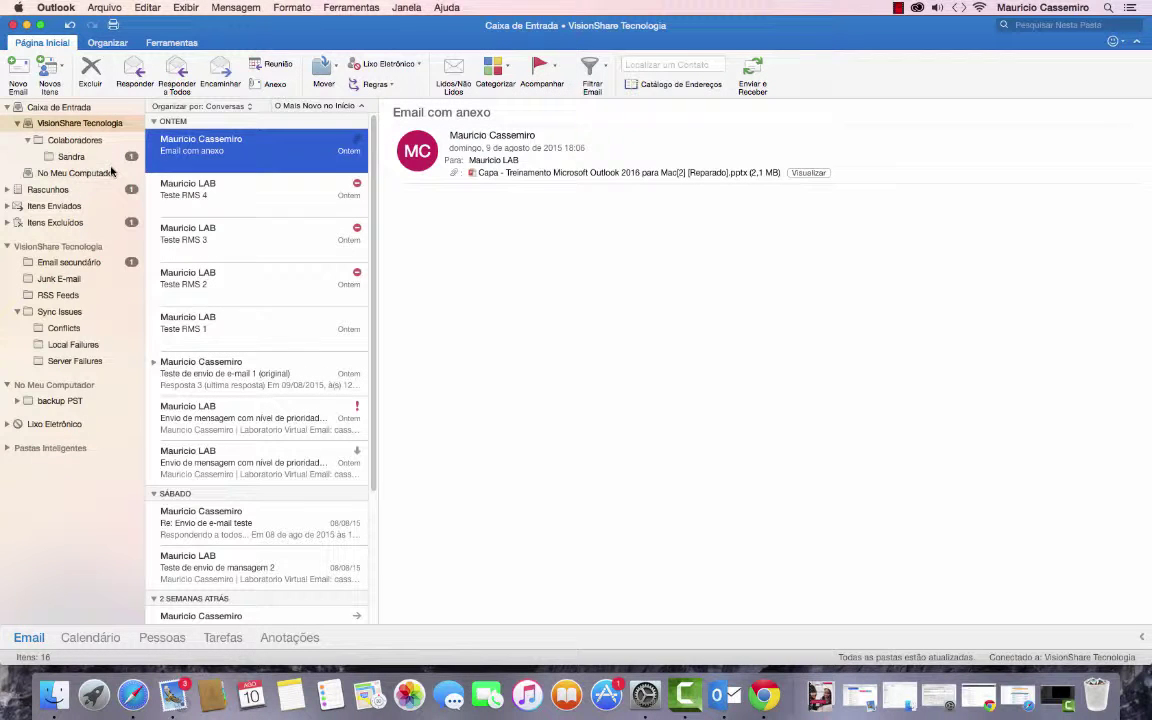
Open the calendar and examine the Exame Medico appointment in the month, week and work-week views.
left_click(92, 638)
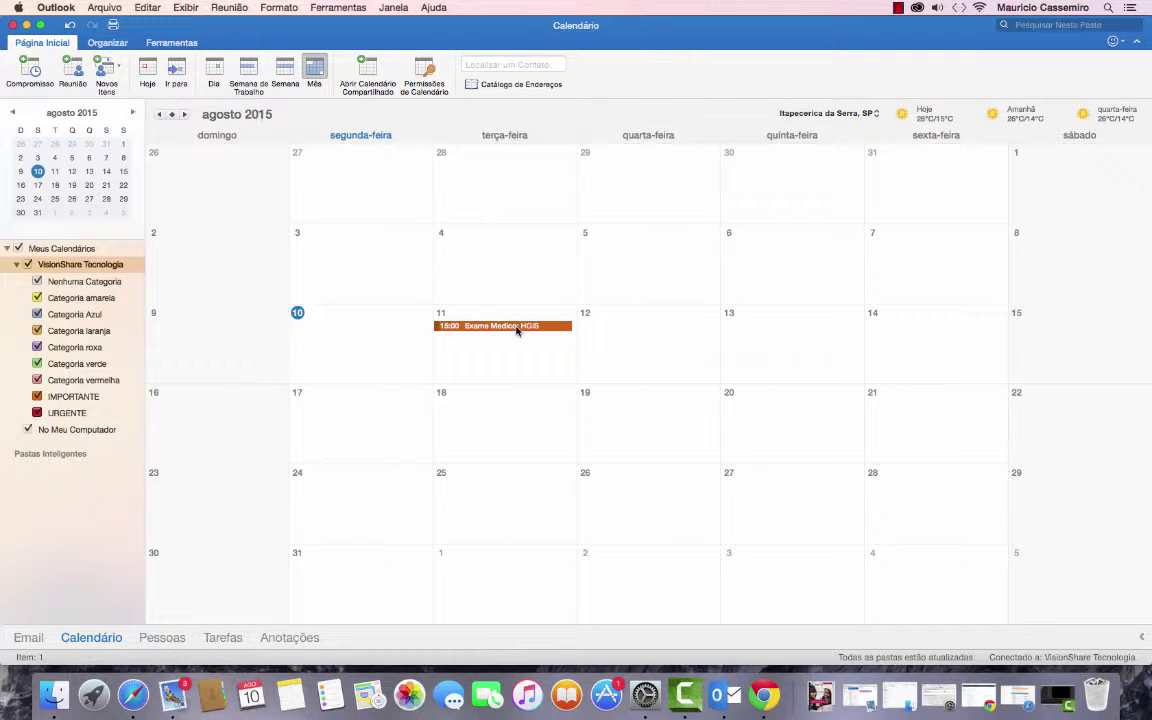
mouse_move(517, 331)
left_click(286, 70)
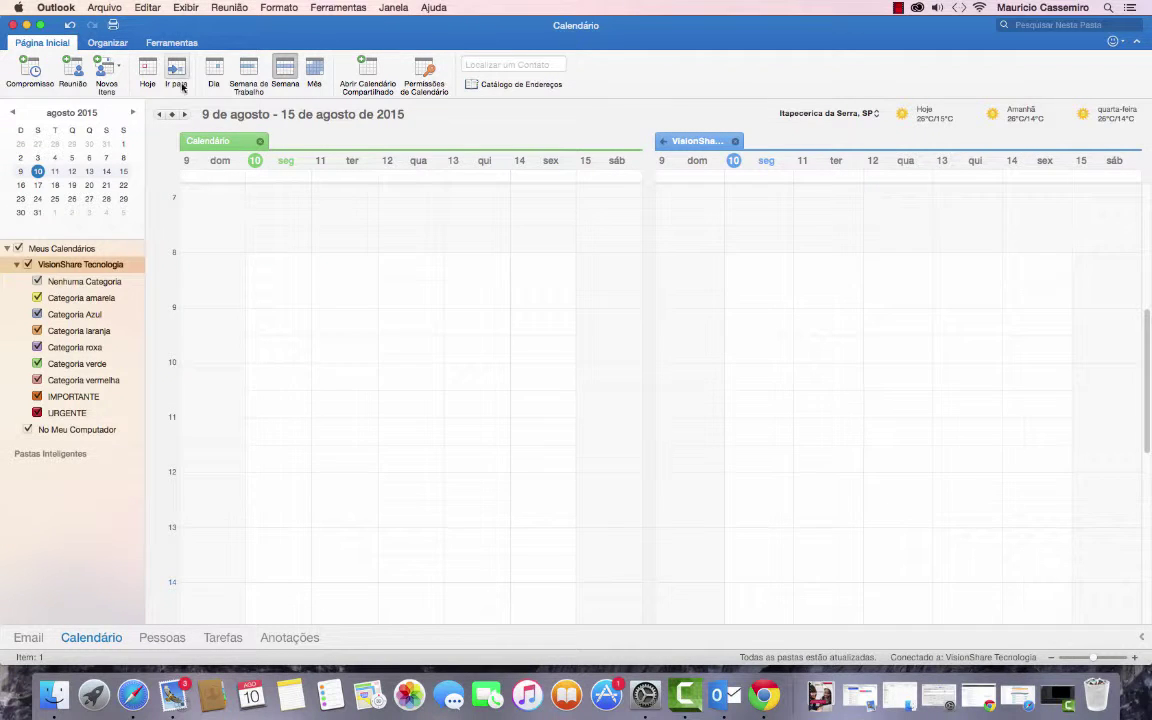
left_click(249, 70)
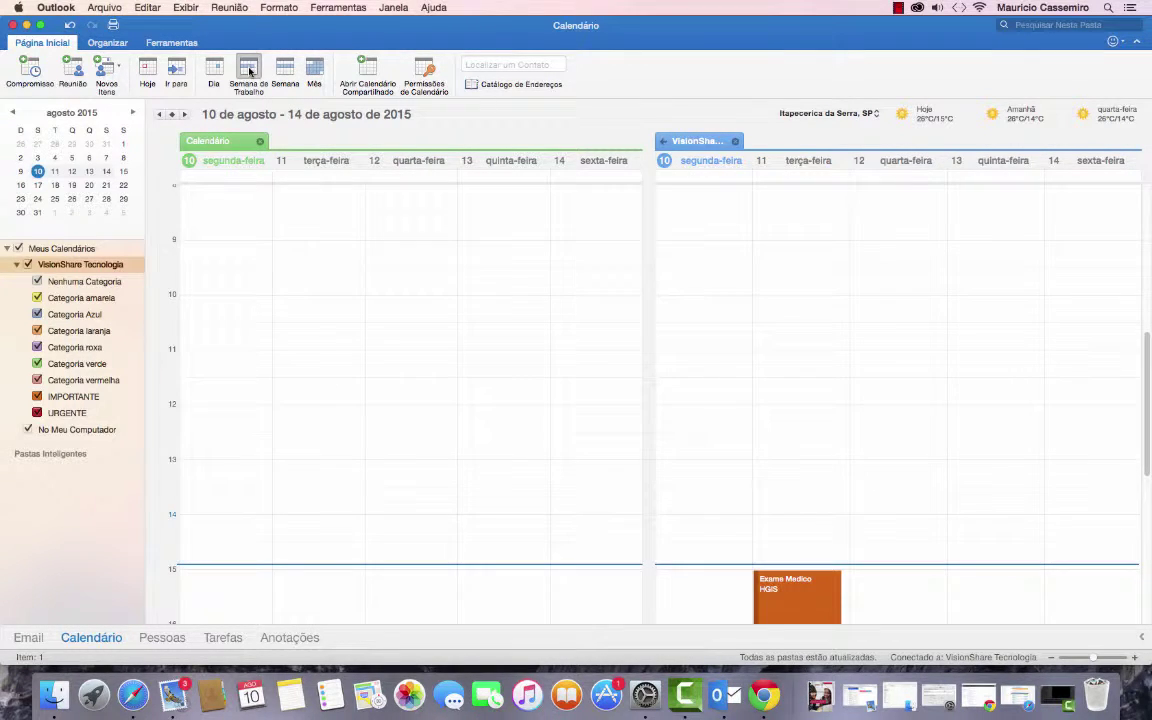
left_click(283, 70)
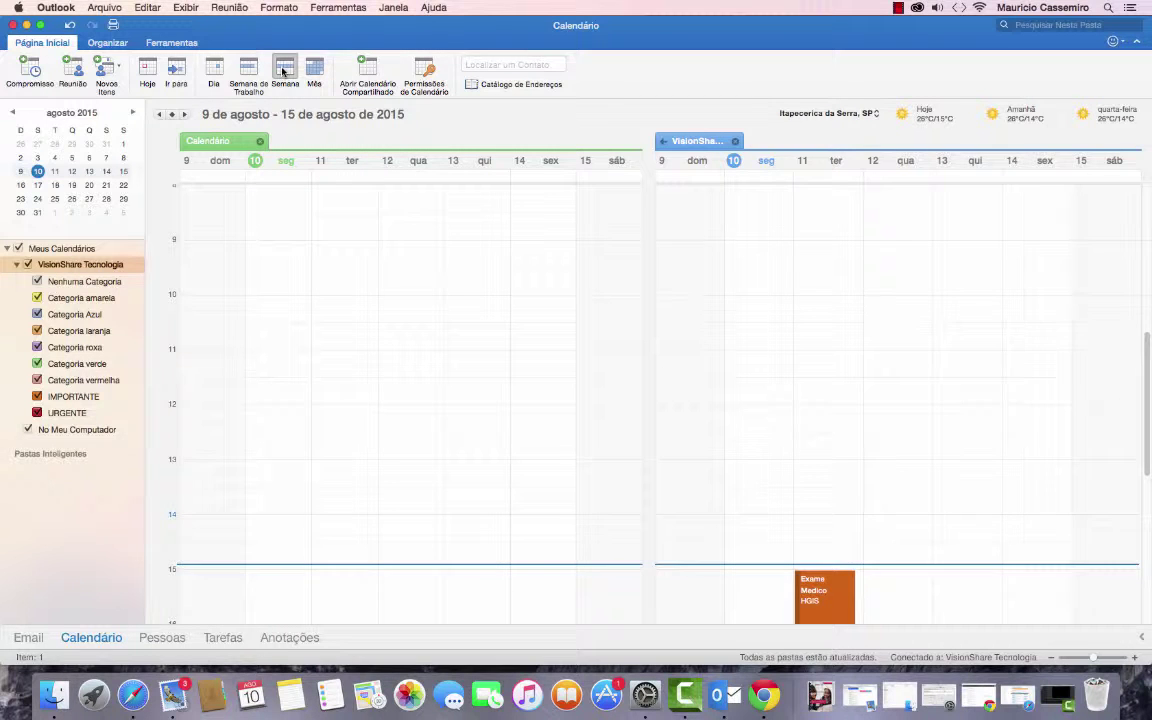
left_click(249, 70)
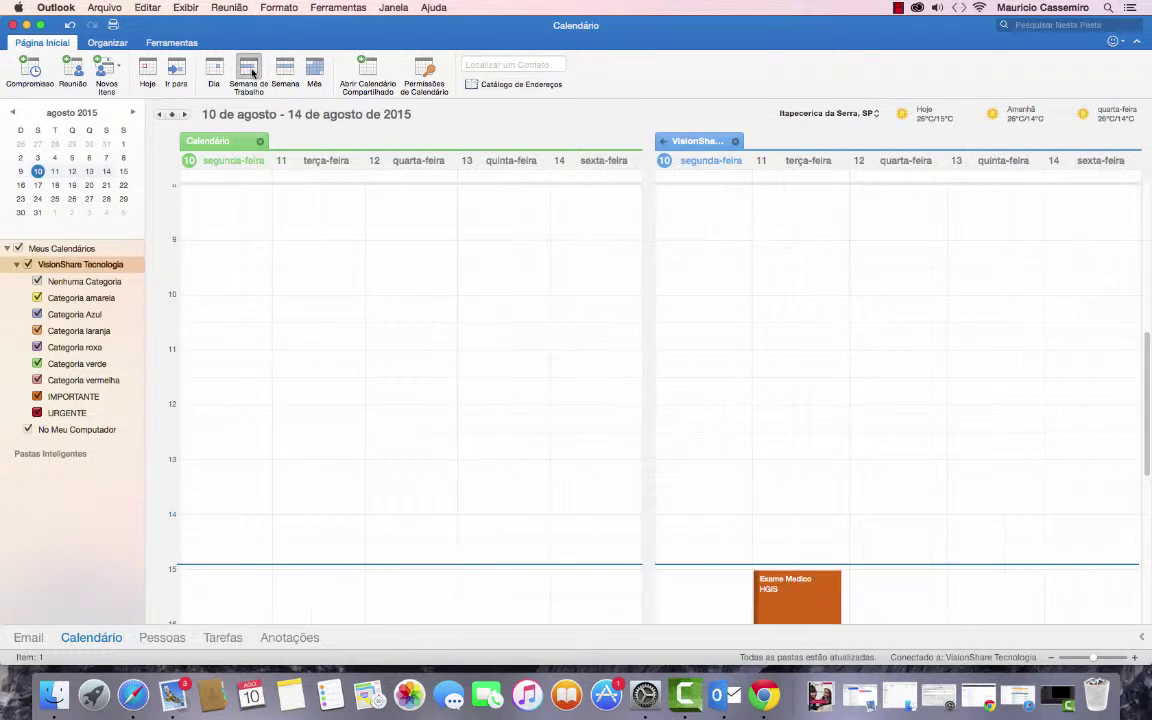
left_click_drag(1147, 337, 1148, 390)
scroll(1033, 348, "up", 3)
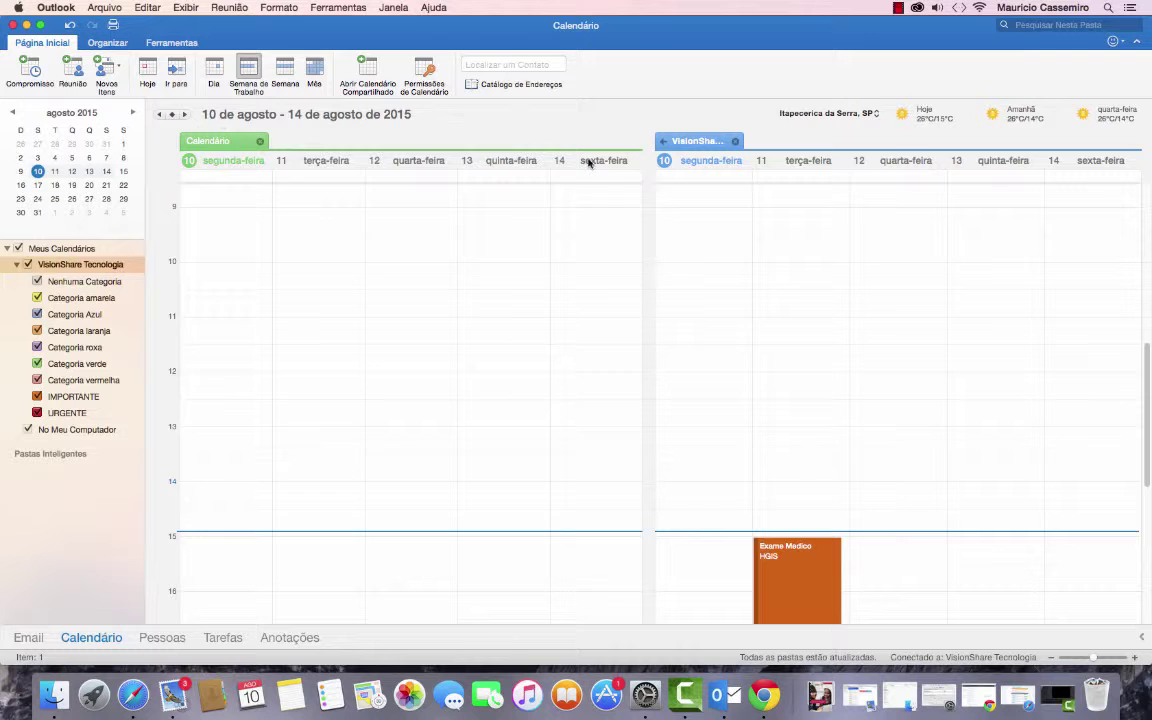
left_click_drag(1146, 353, 1147, 426)
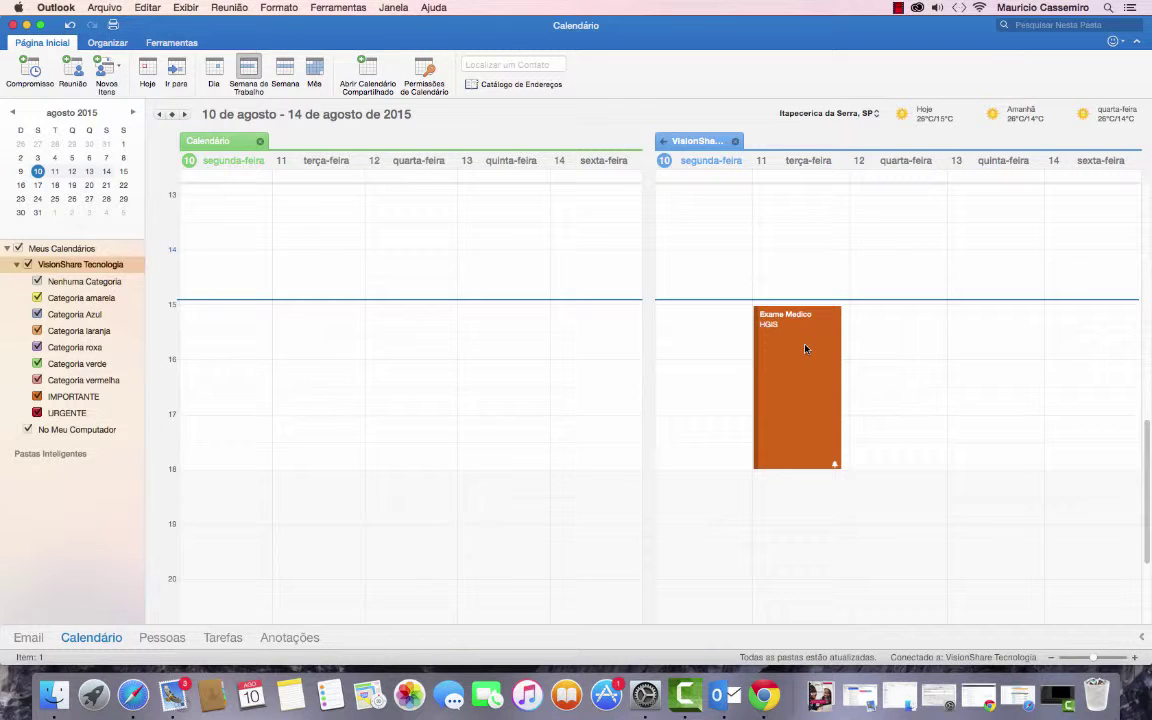
mouse_move(805, 348)
Examine the Exame Medico appointment in the day view for 11 de agosto de 2015, and return to the month view.
left_click(216, 72)
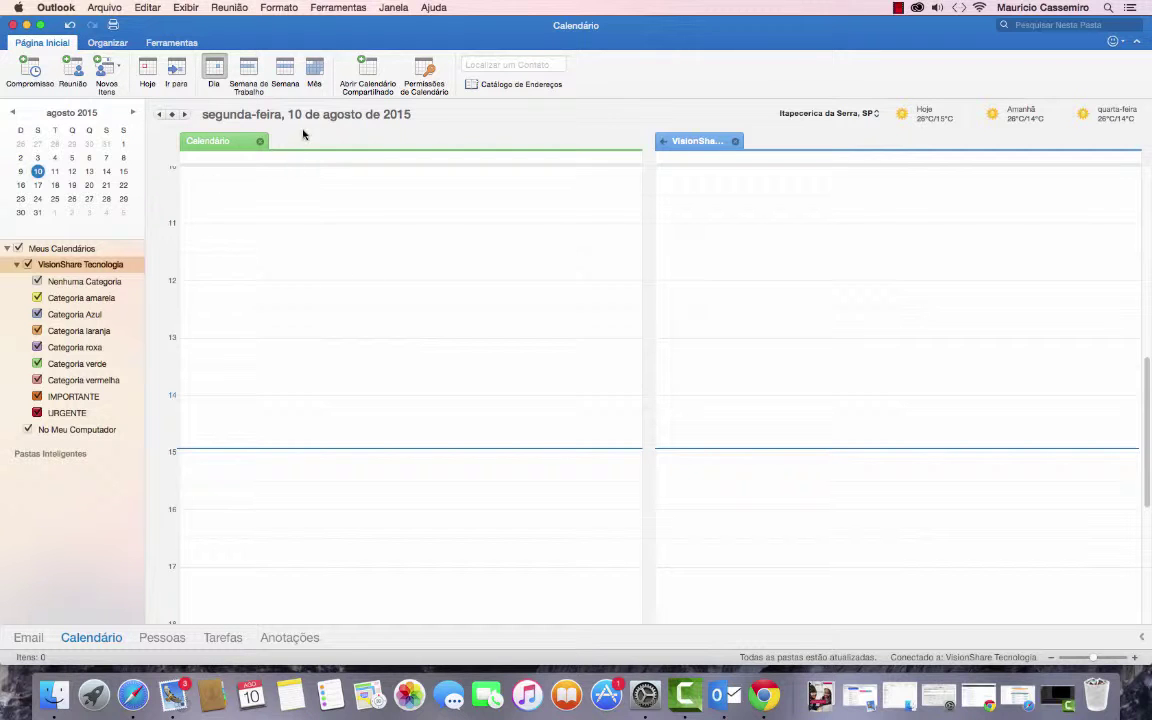
left_click(160, 115)
left_click(185, 115)
left_click(185, 115)
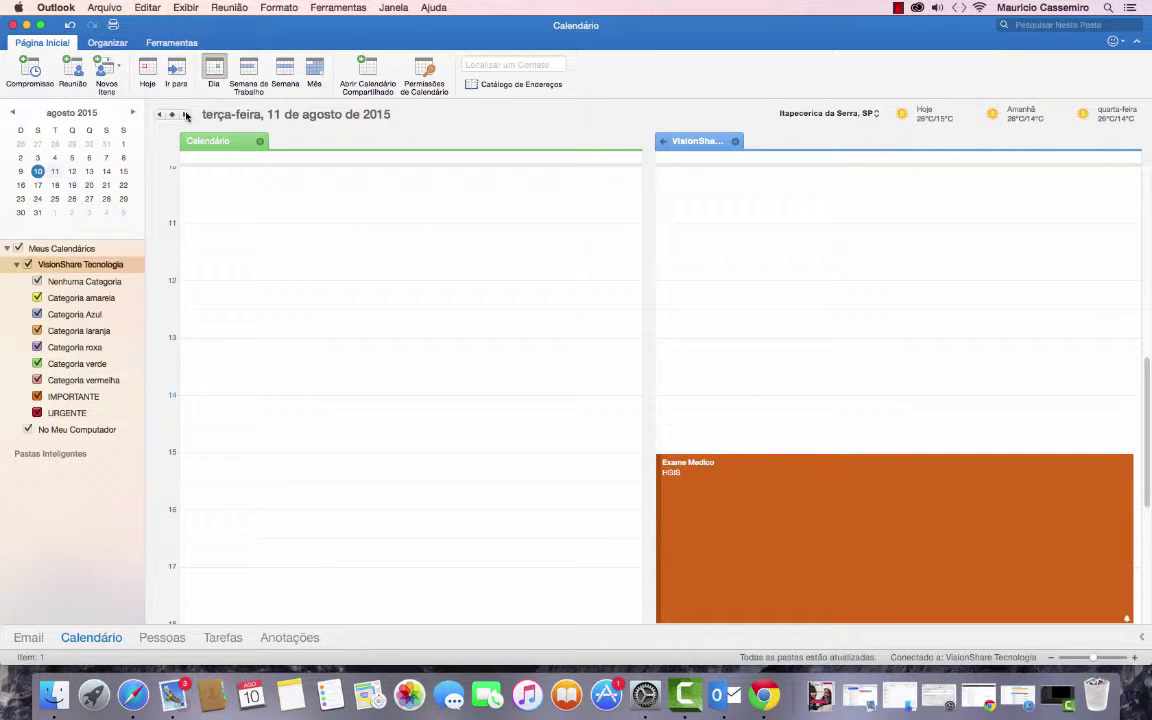
left_click_drag(1148, 376, 1139, 411)
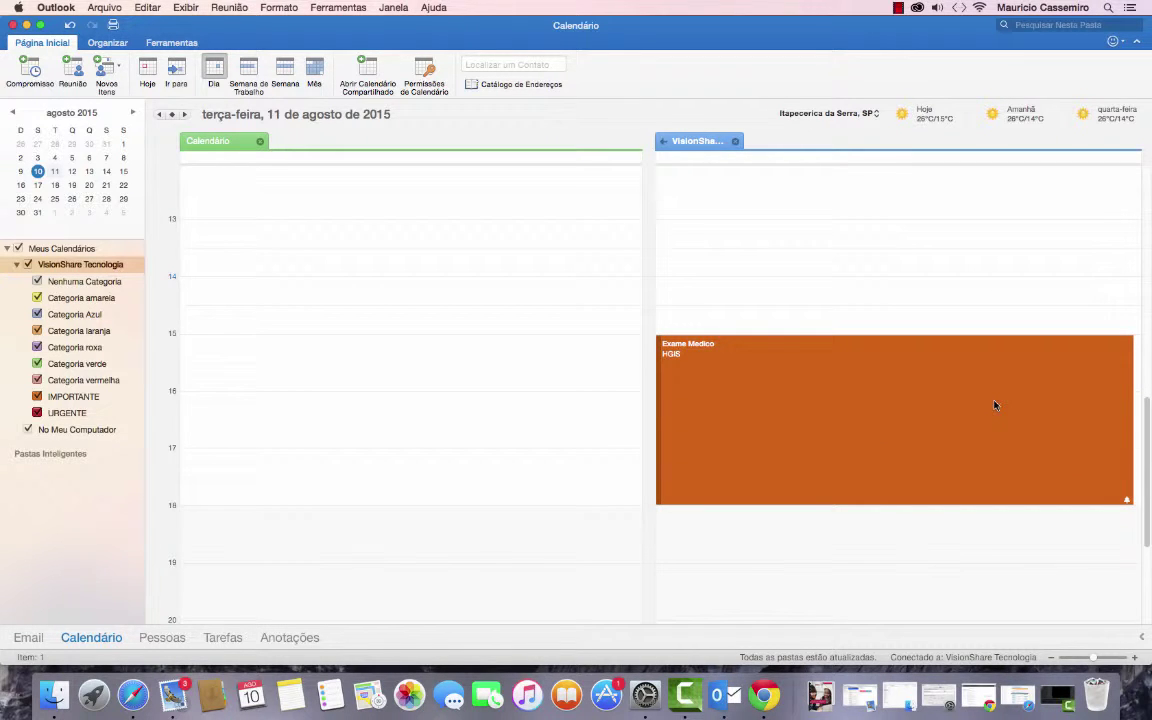
mouse_move(994, 404)
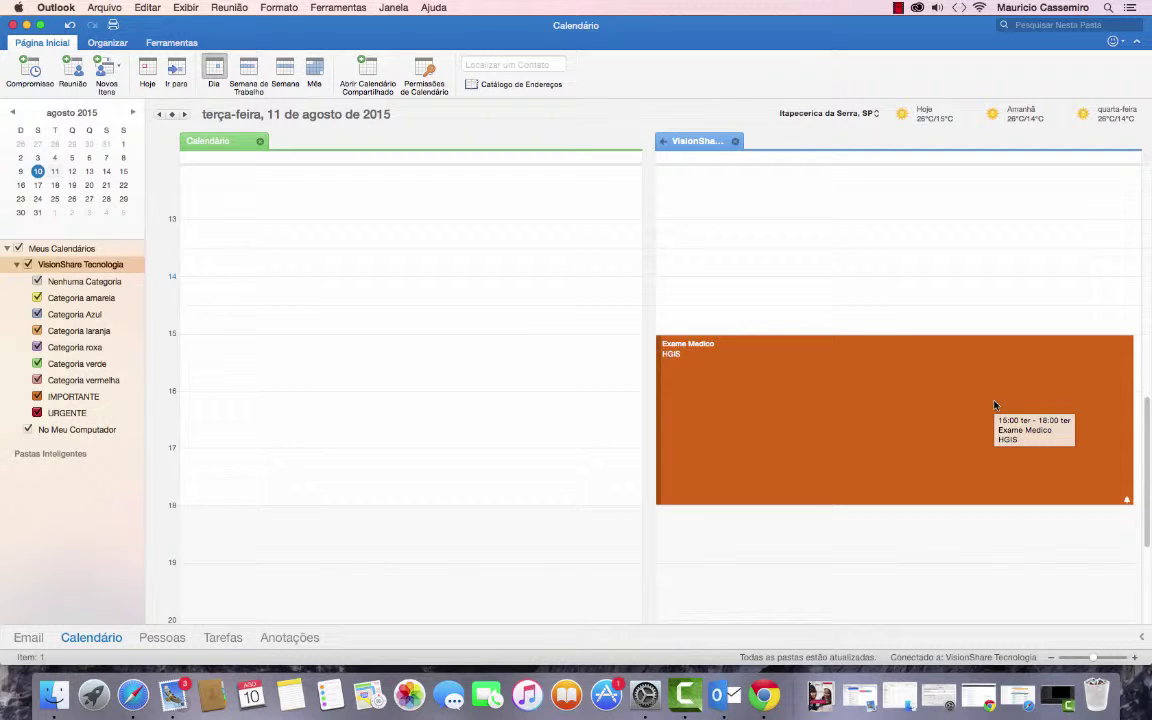
left_click_drag(1147, 430, 1148, 405)
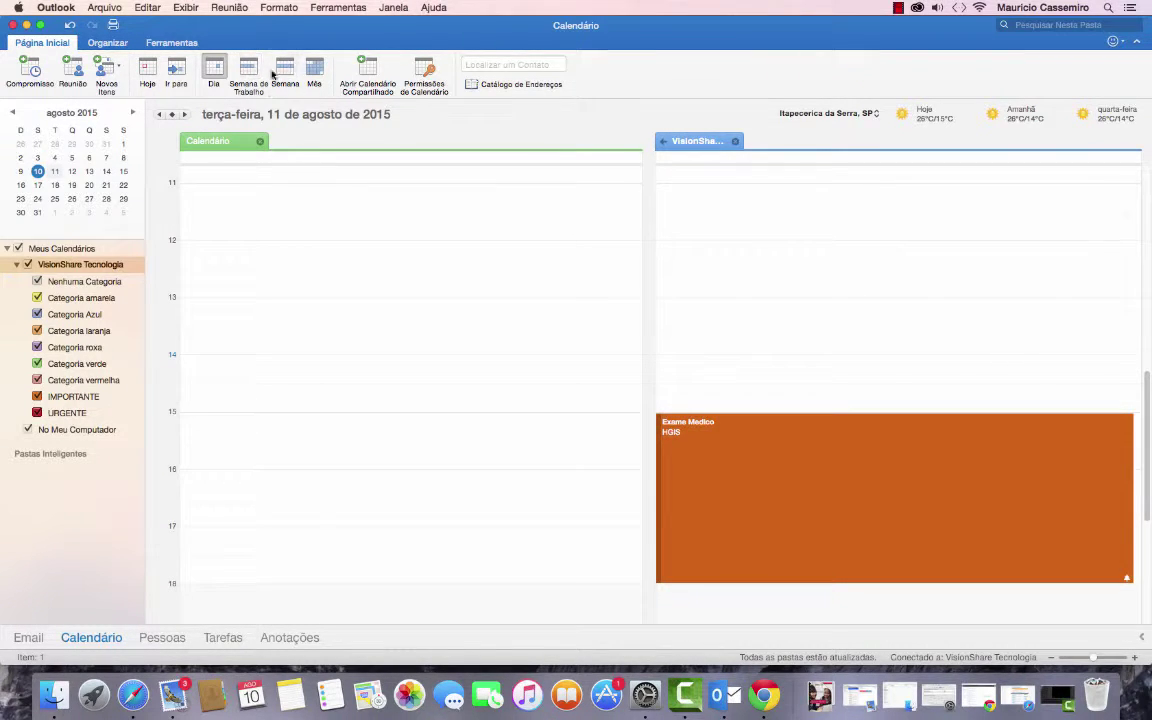
left_click(315, 70)
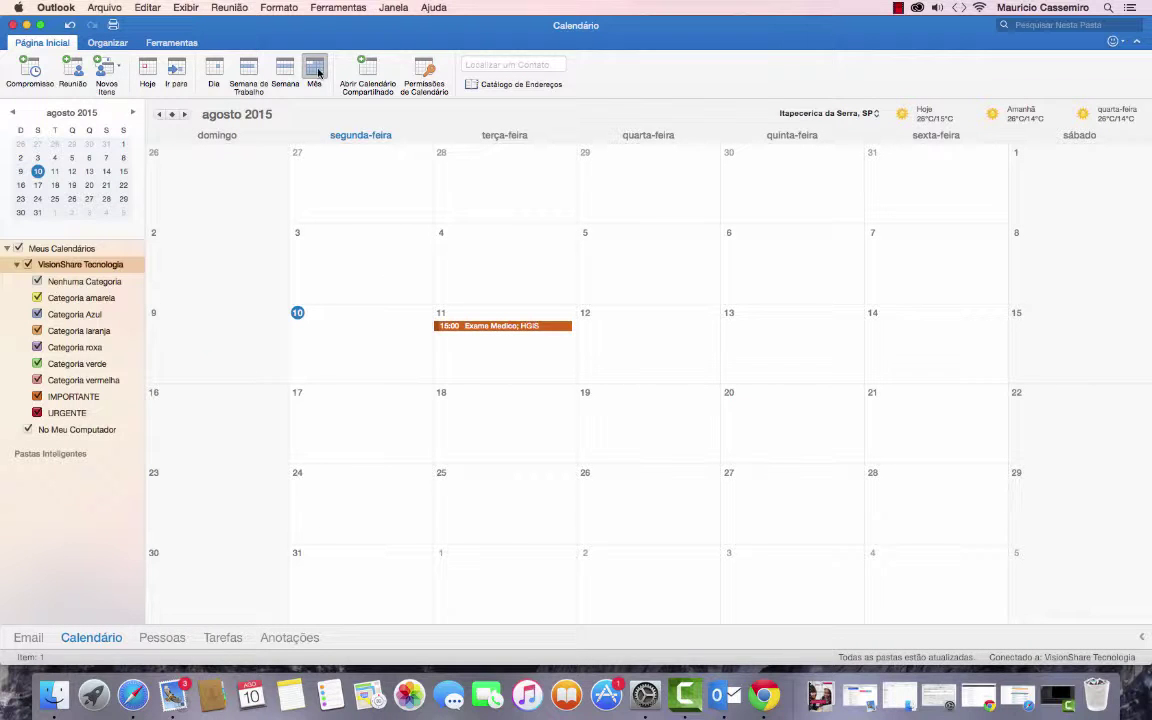
Create a new appointment with the subject "Pagar Aluguel" and enter the street address as its location.
left_click(33, 72)
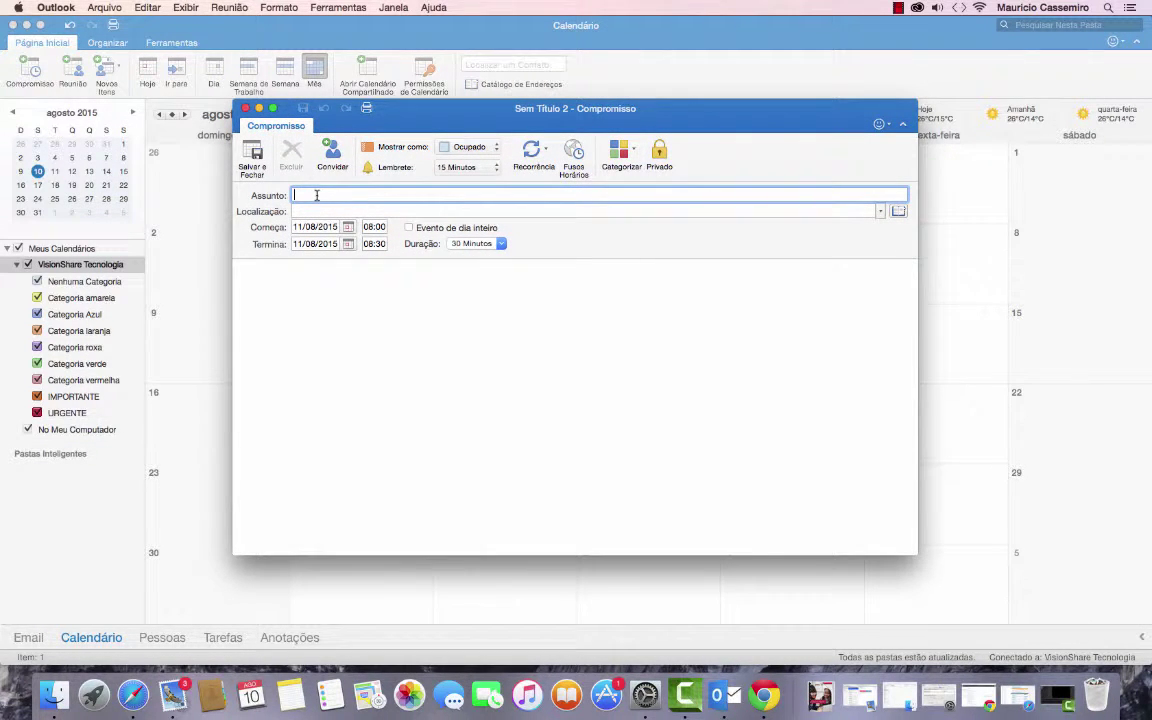
type("papel")
key("BackSpace")
key("BackSpace")
key("BackSpace")
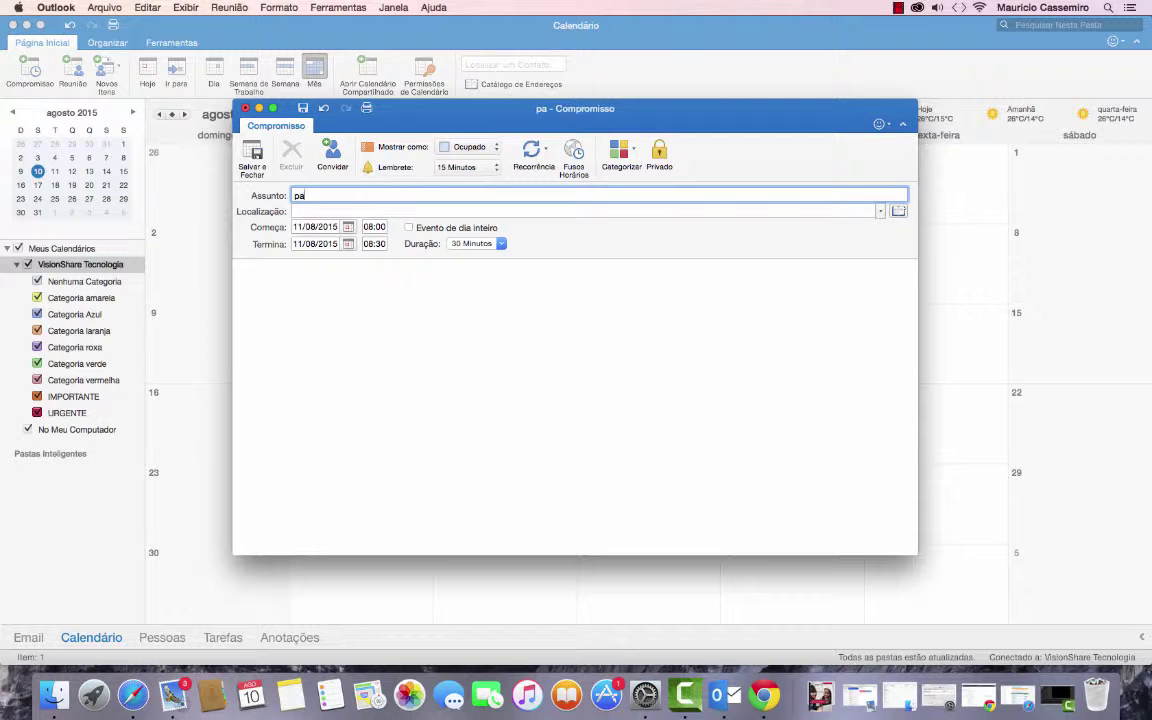
key("BackSpace")
key("BackSpace")
type("Pagar Aluguel")
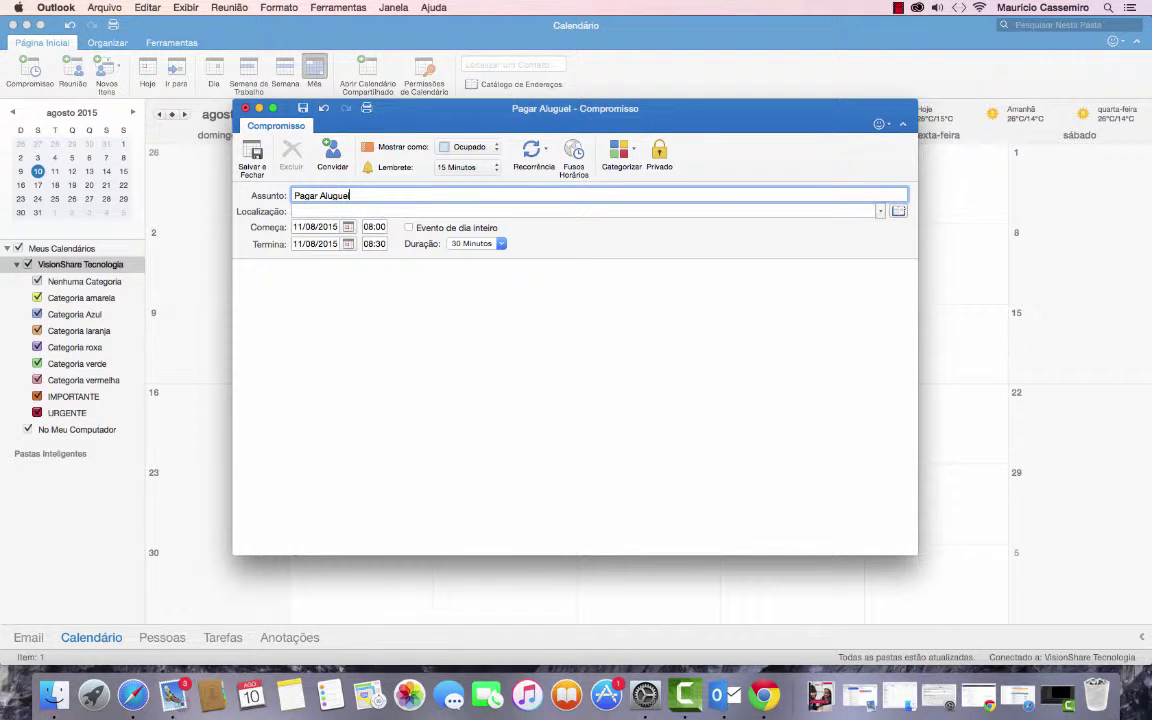
left_click(343, 210)
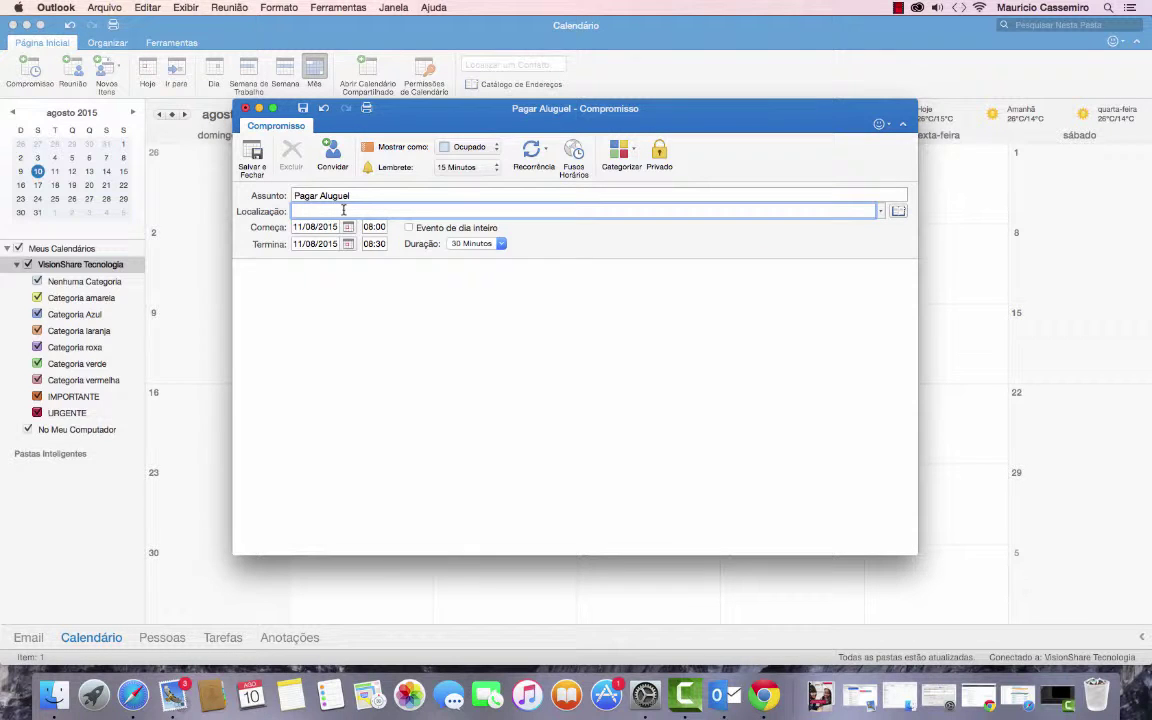
type("Rua XYZ, 200")
Schedule the Pagar Aluguel appointment for 15/08/2015 from 13:00 to 13:15.
left_click(348, 229)
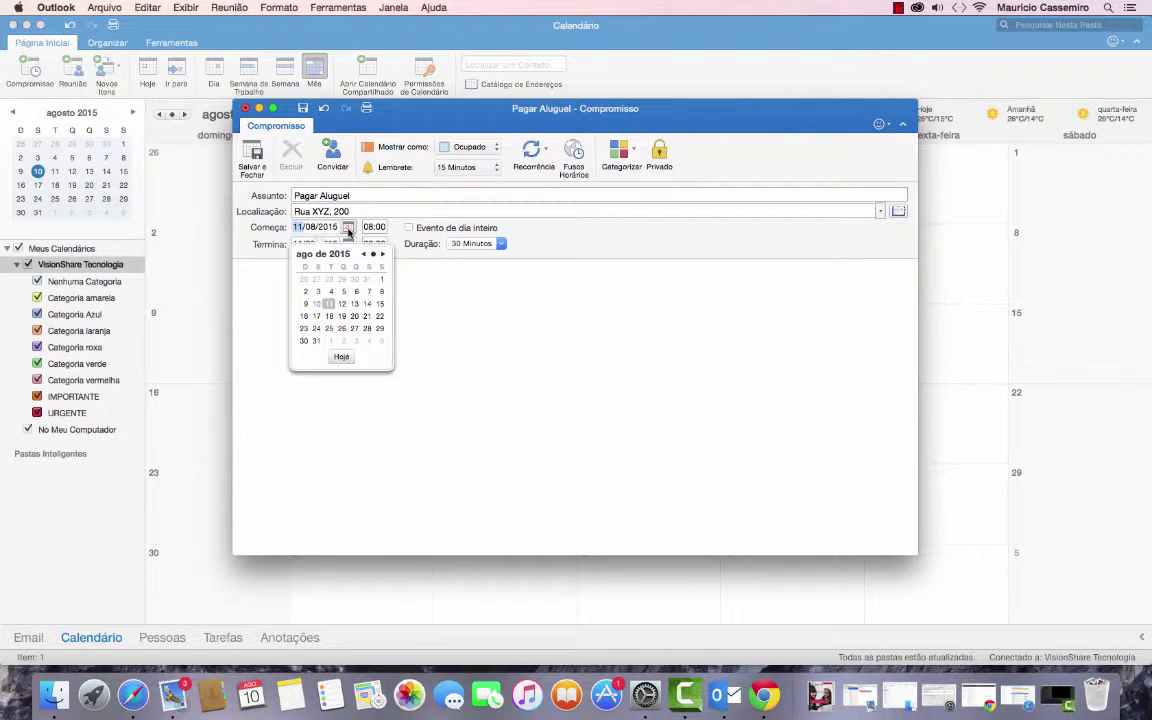
left_click(381, 308)
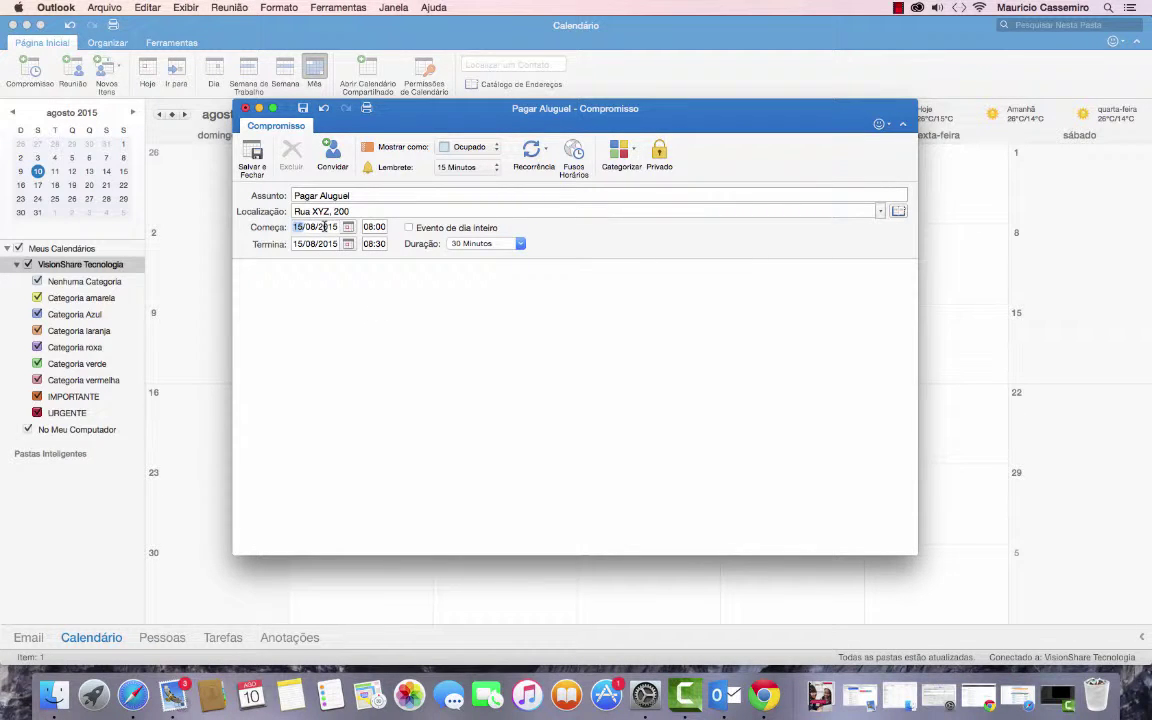
key("Tab")
type("13")
left_click(379, 243)
type("1")
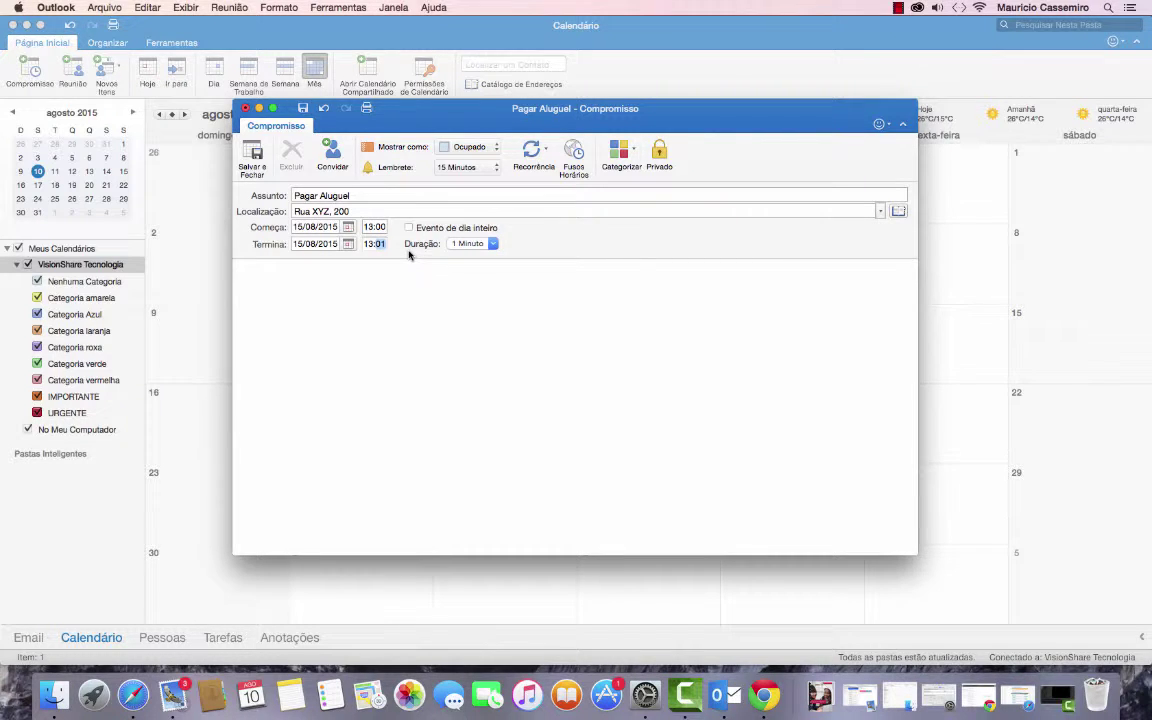
type("5")
left_click(398, 268)
left_click(381, 244)
type("15")
left_click(418, 316)
Set the Pagar Aluguel appointment's reminder to 1 Dia, keeping it shown as Ocupado.
left_click(458, 148)
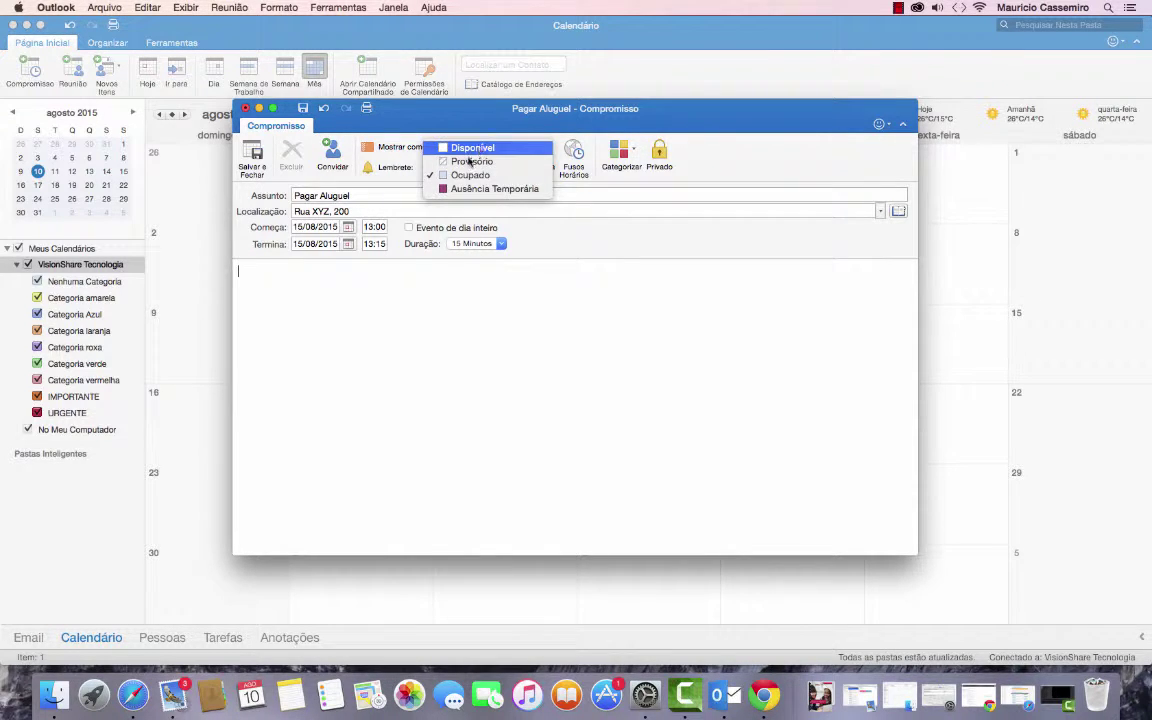
left_click(711, 162)
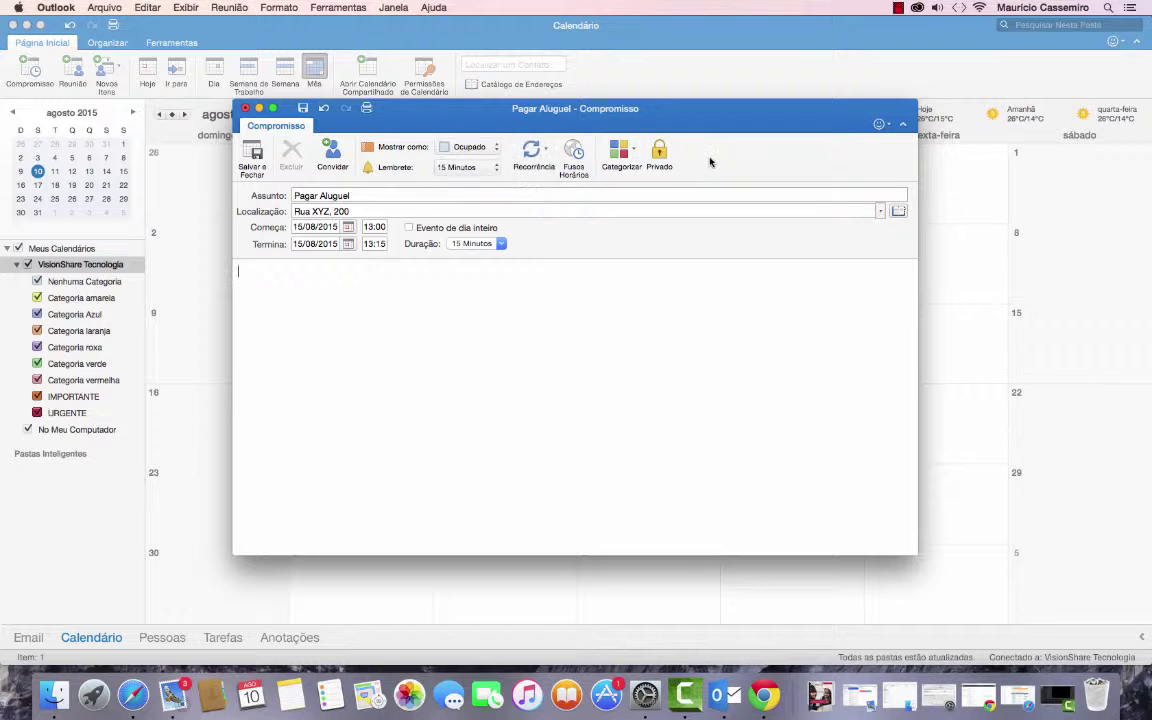
left_click(472, 167)
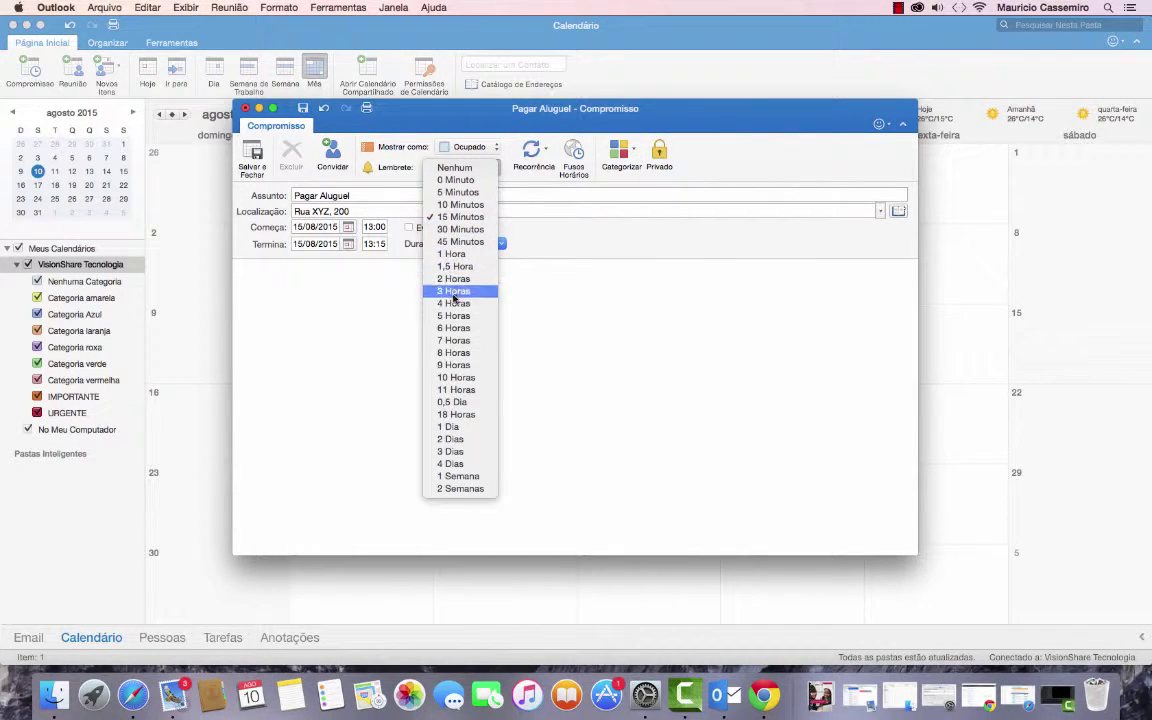
left_click(465, 429)
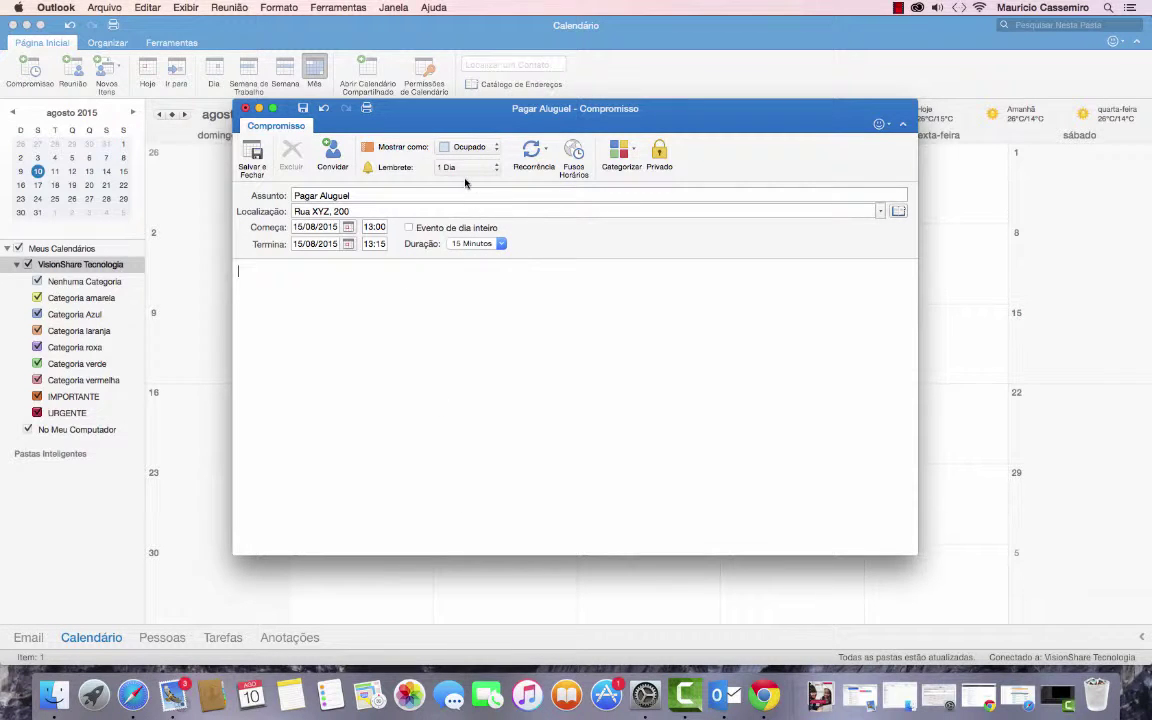
Make the Pagar Aluguel appointment recur on Dia 15 de Cada Mês, and view its custom recurrence settings without changing them.
left_click(540, 152)
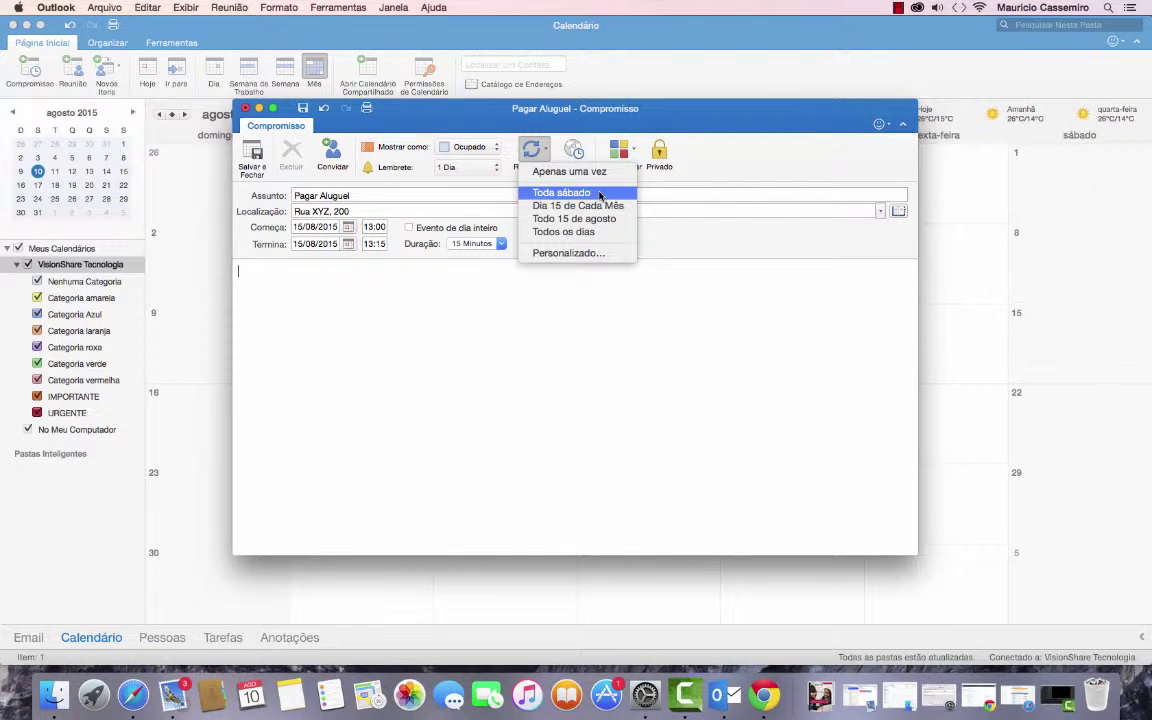
left_click(548, 208)
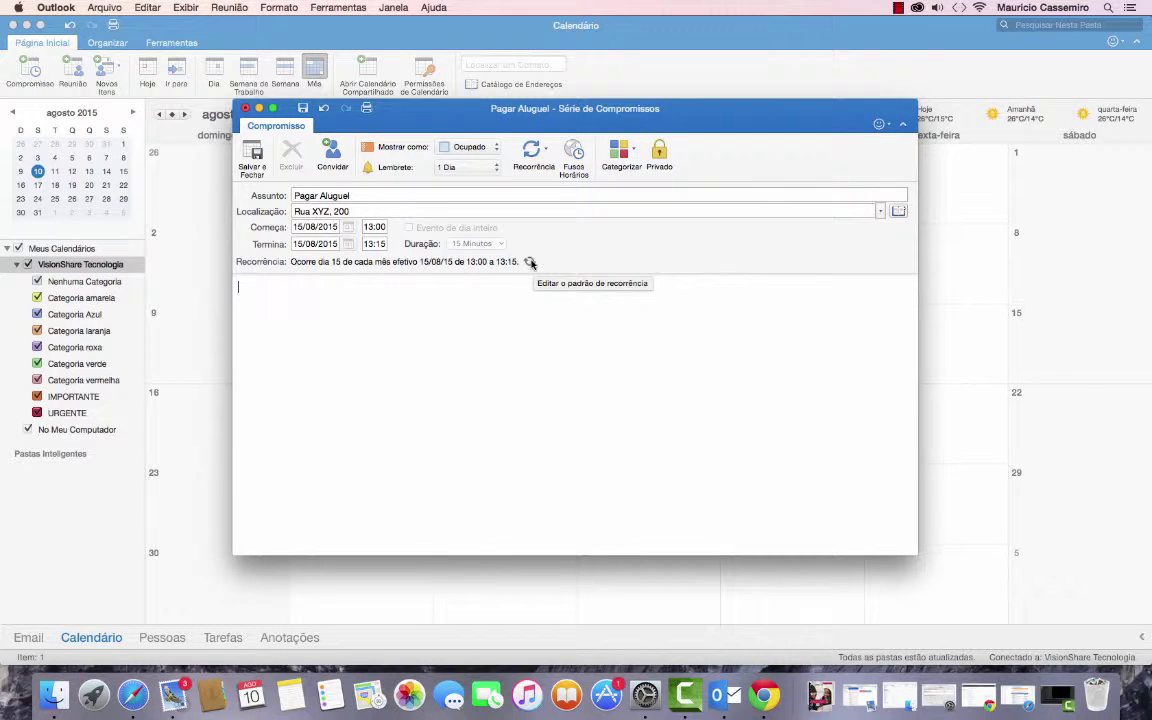
left_click(539, 158)
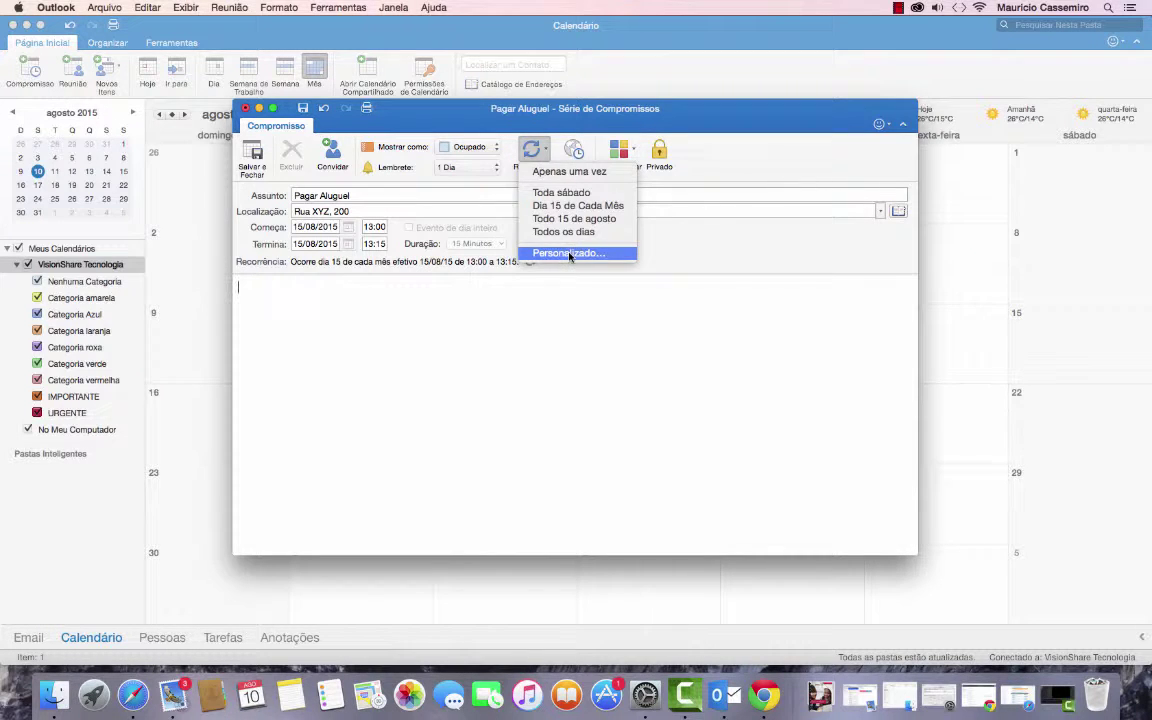
left_click(570, 254)
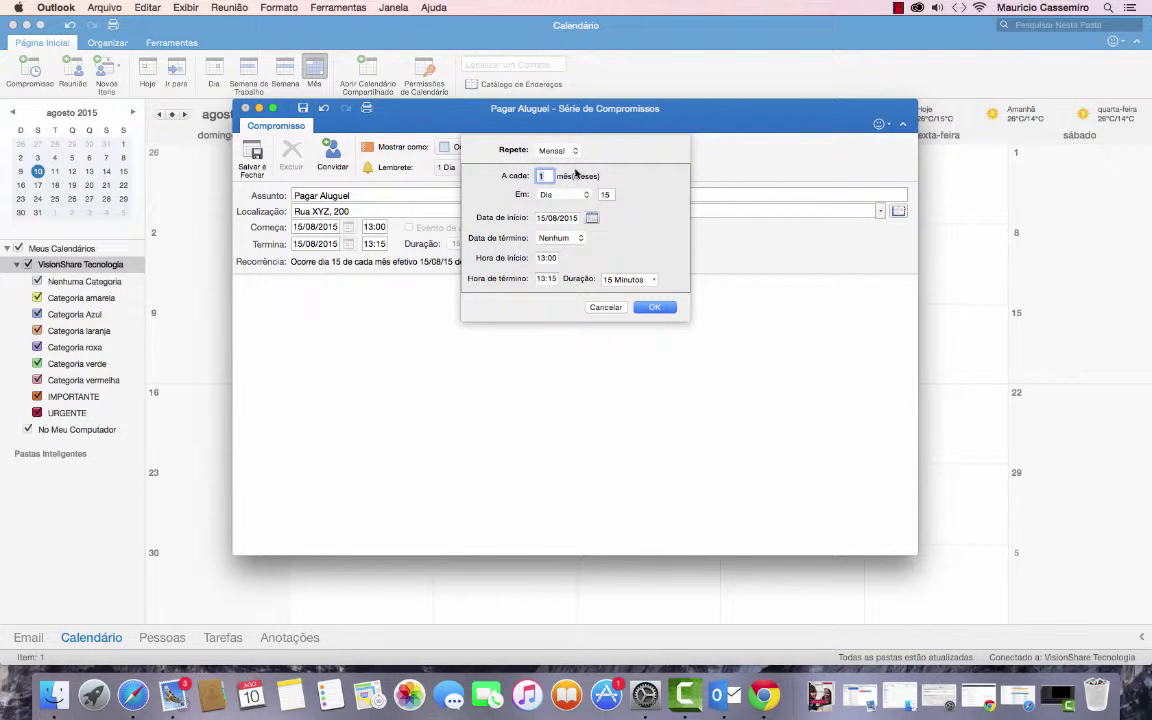
left_click(606, 307)
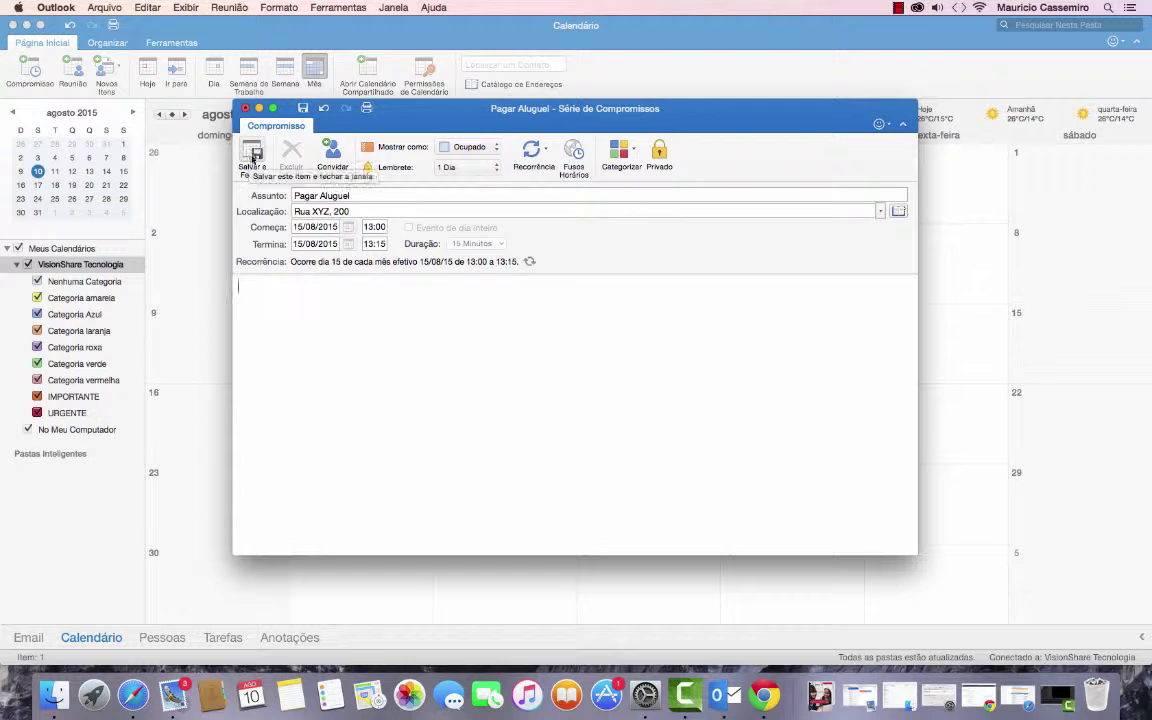
Assign the IMPORTANTE category to the Pagar Aluguel series, and save and close it.
left_click(620, 150)
left_click(659, 288)
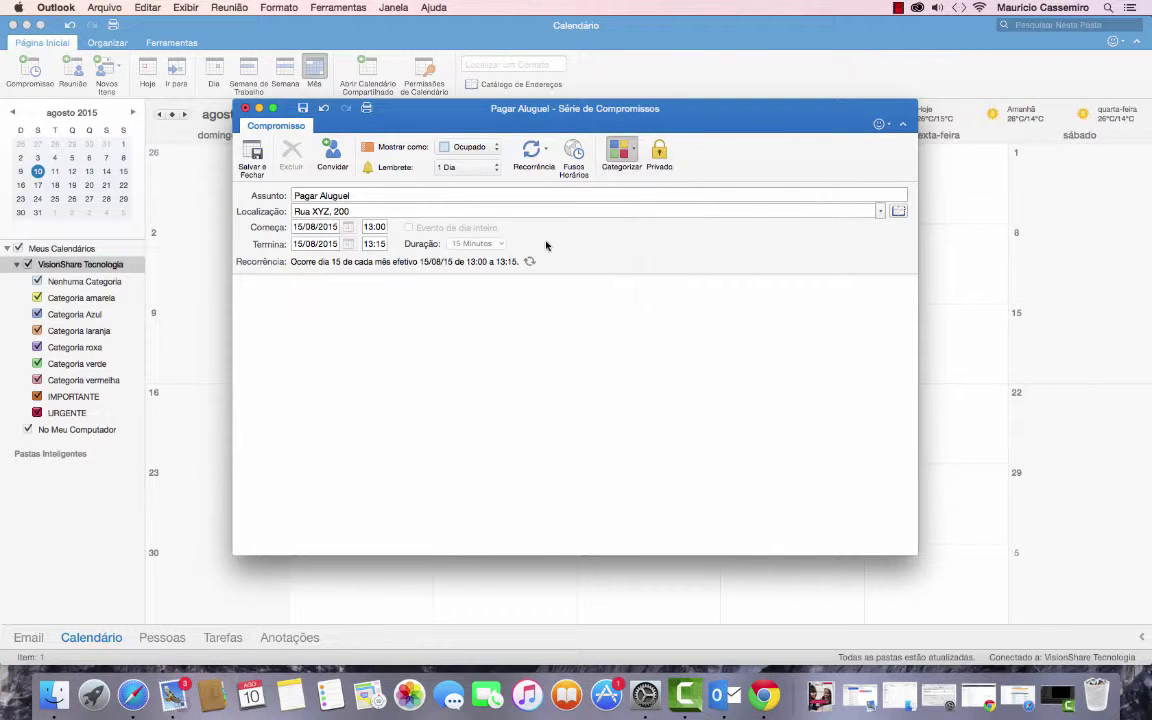
left_click(251, 153)
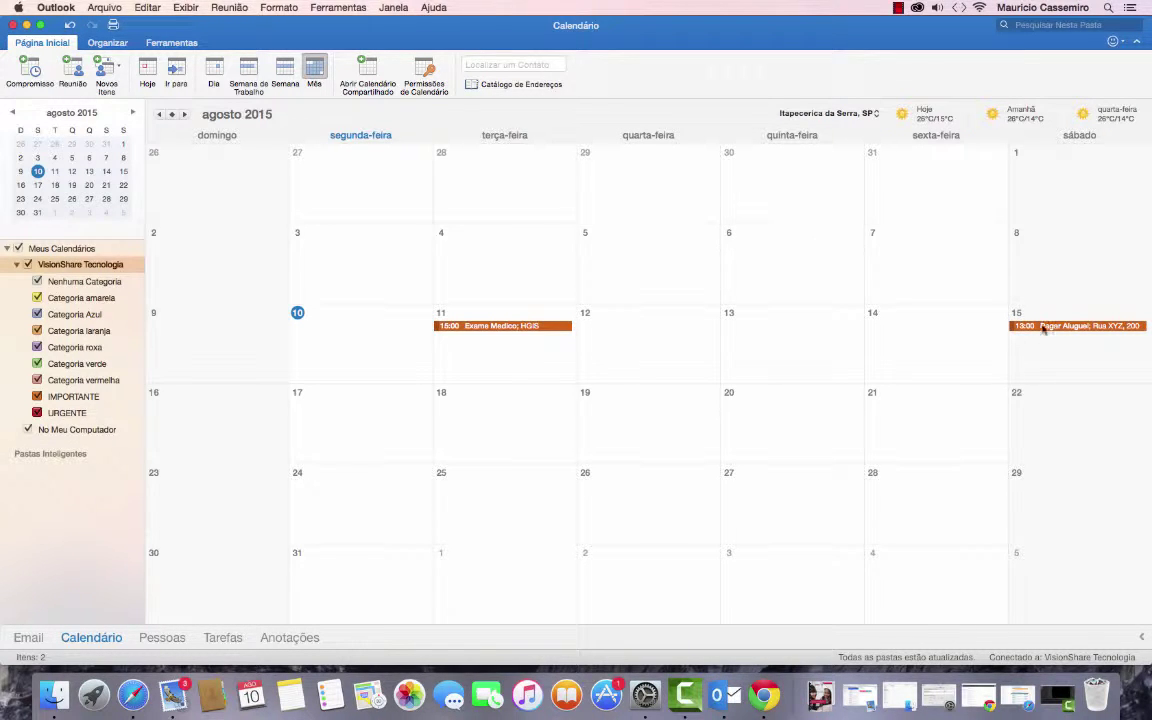
Examine the recurring Pagar Aluguel appointment in the month views from agosto to novembro 2015, and return to the current month.
mouse_move(1043, 332)
left_click(184, 114)
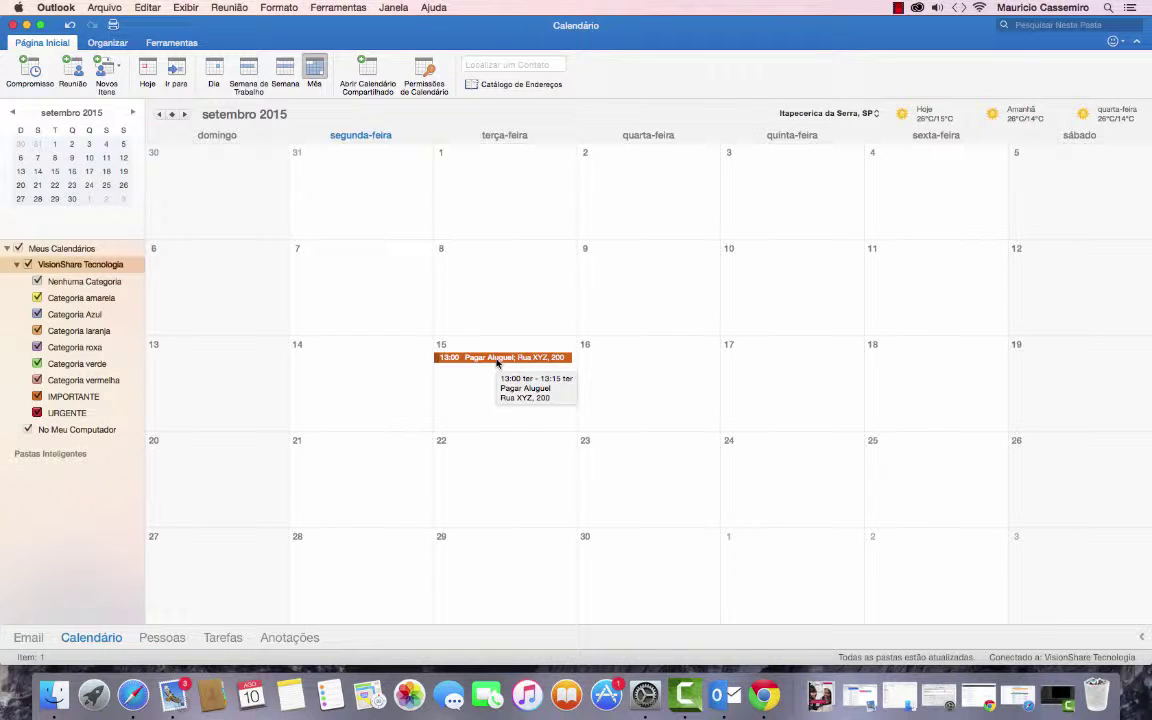
left_click(184, 114)
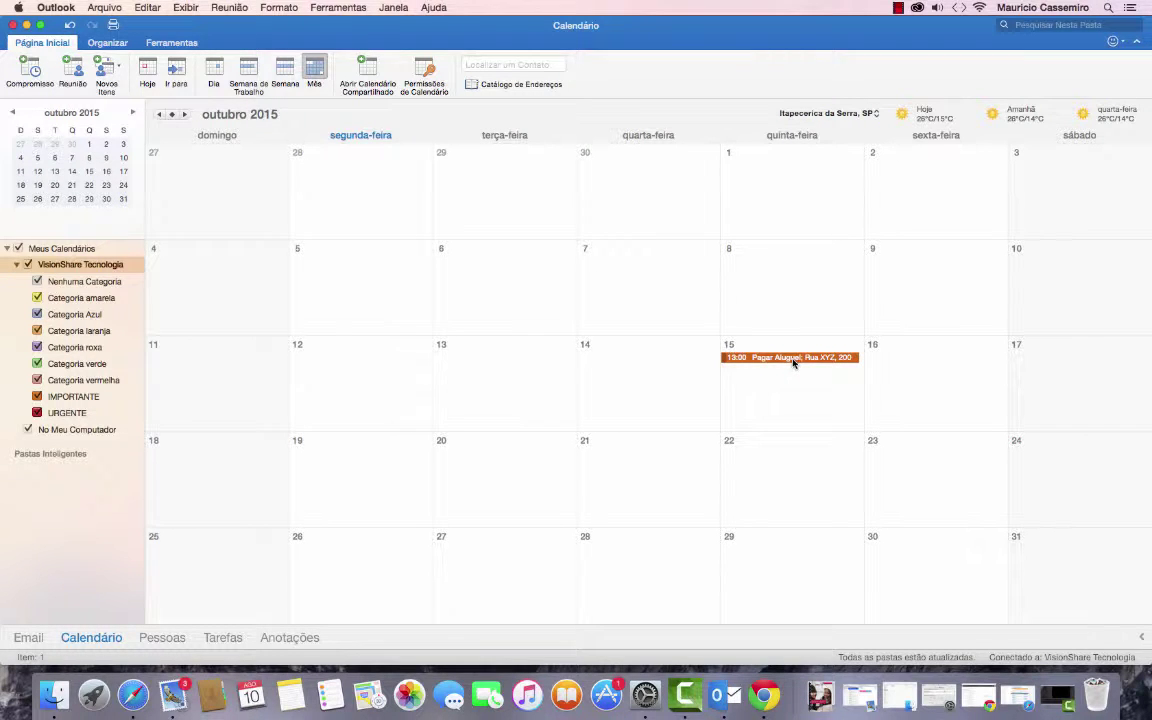
left_click(184, 114)
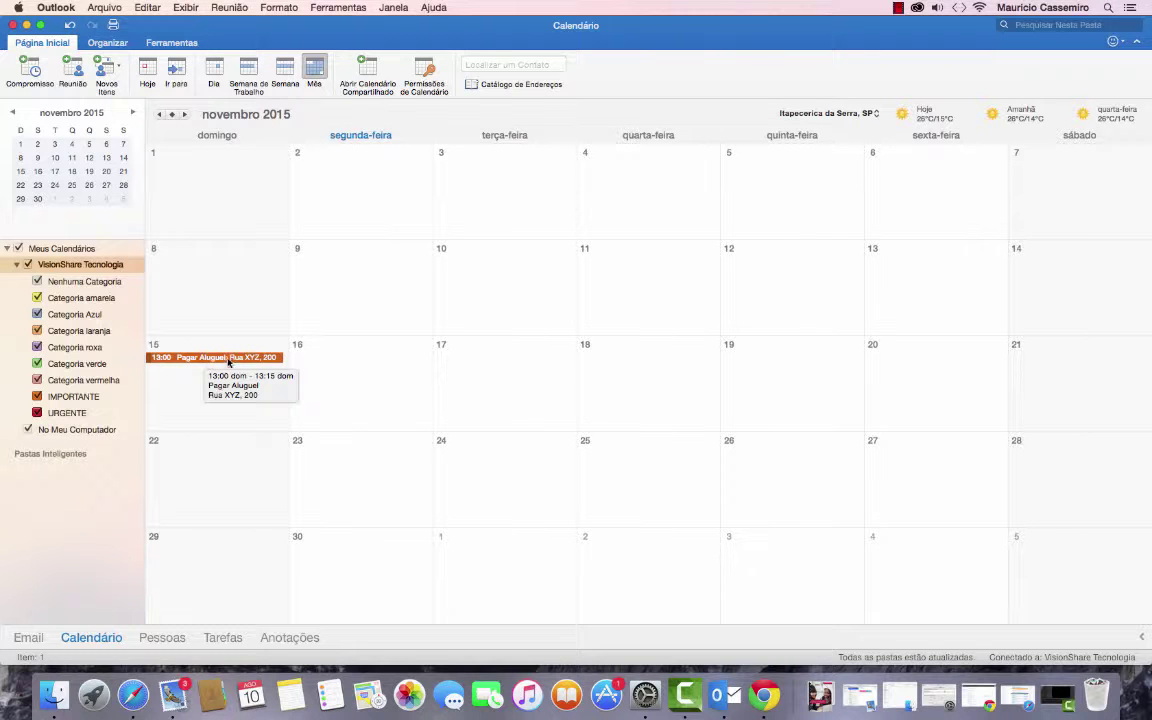
left_click(172, 115)
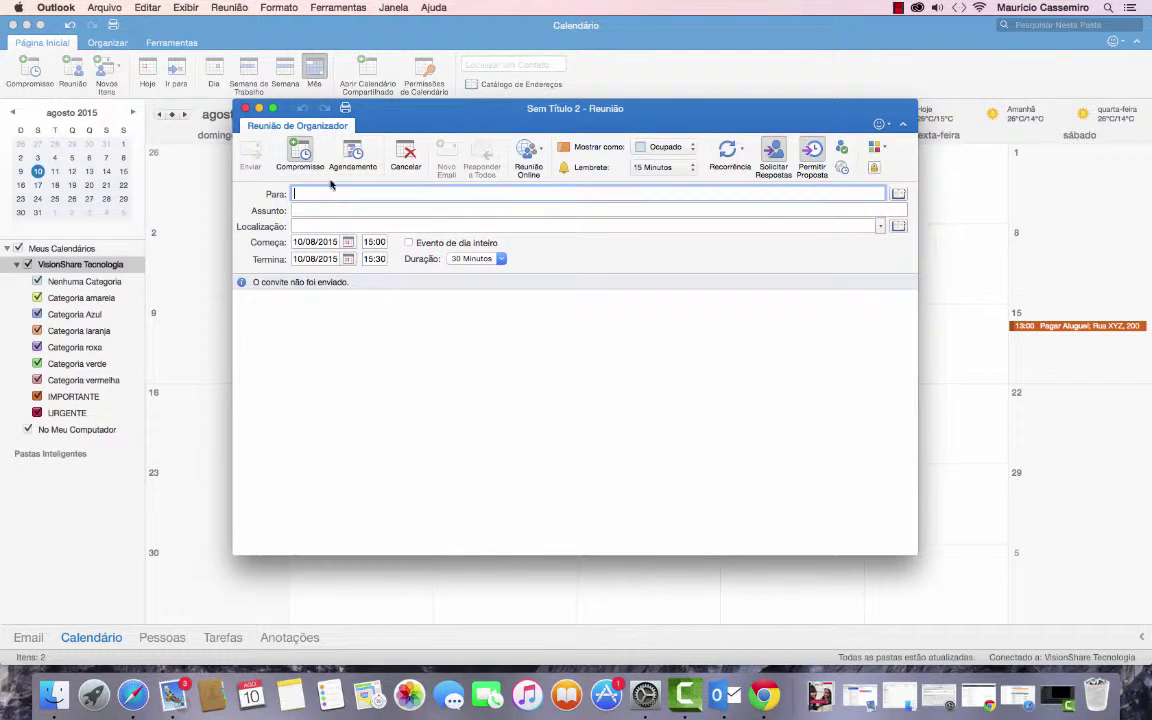
Add the invitee from the suggested contacts to the new meeting and set its subject to "Fechamento Financeiro - Agosto de 2015".
type("sandra")
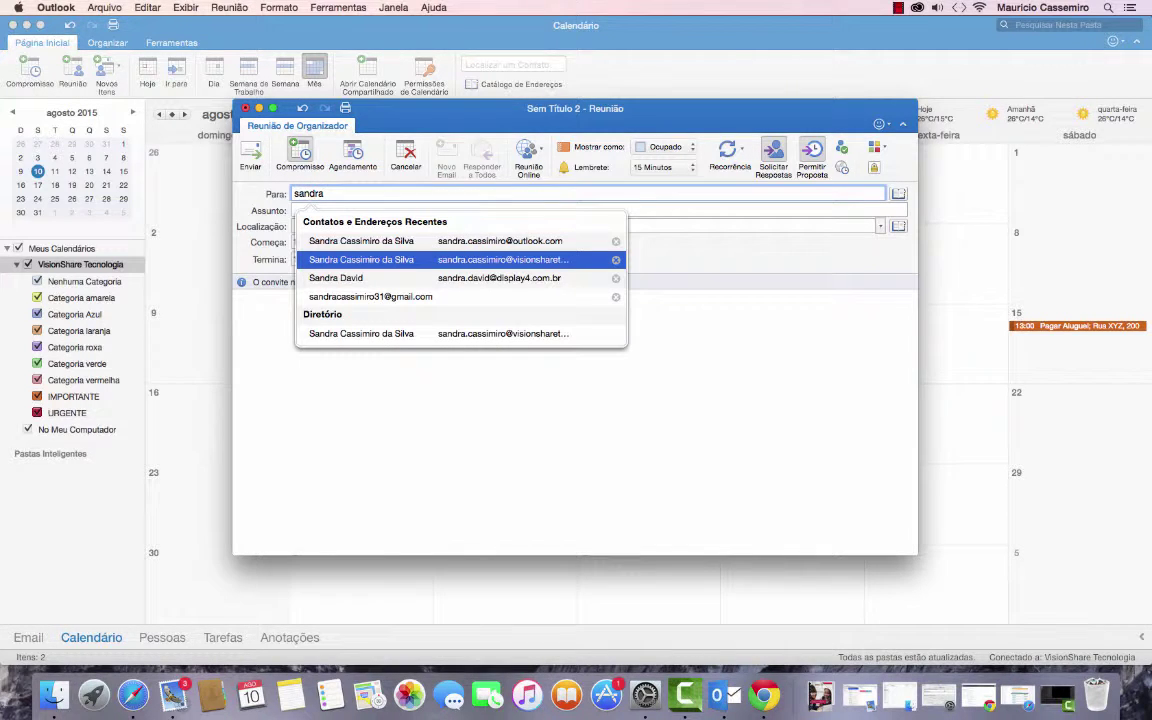
left_click(527, 263)
left_click(300, 211)
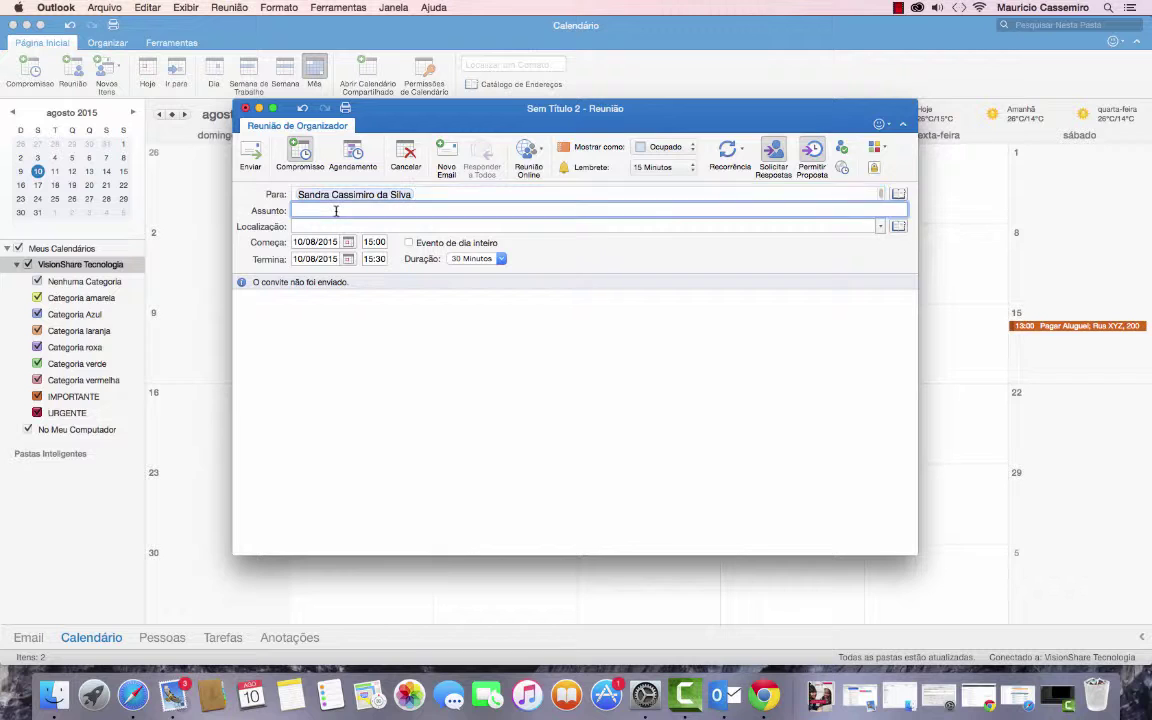
type("Fechamnen")
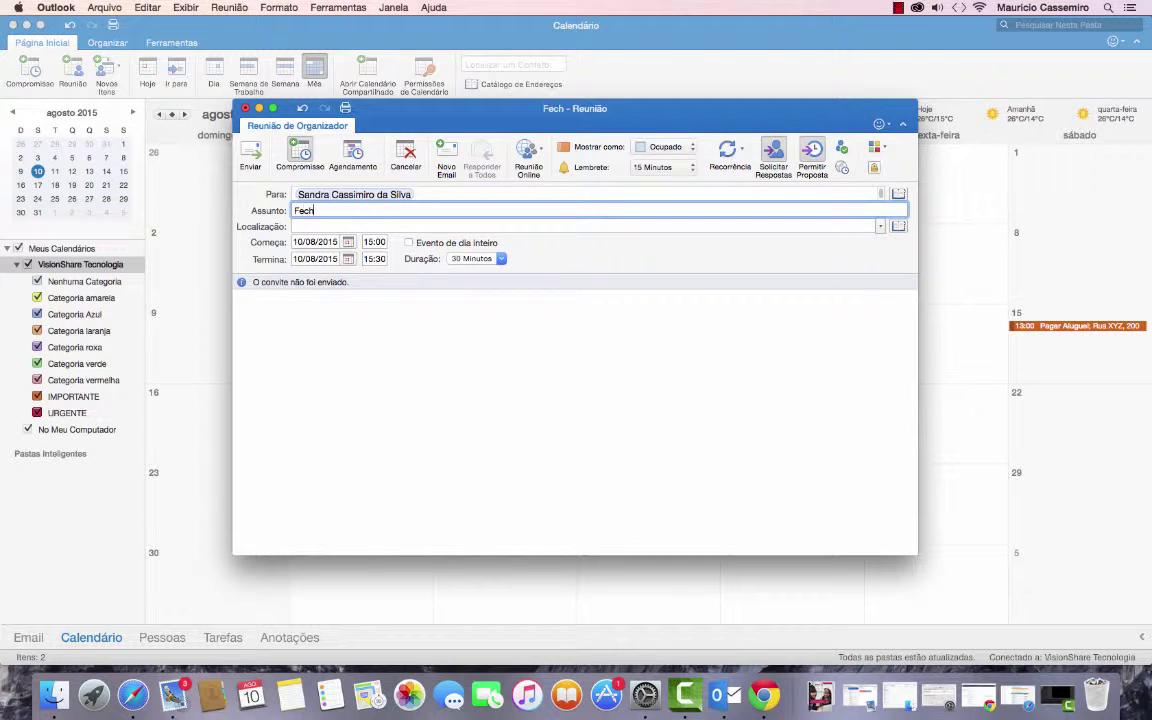
key("BackSpace")
key("BackSpace")
key("BackSpace")
type("ento Financeiro")
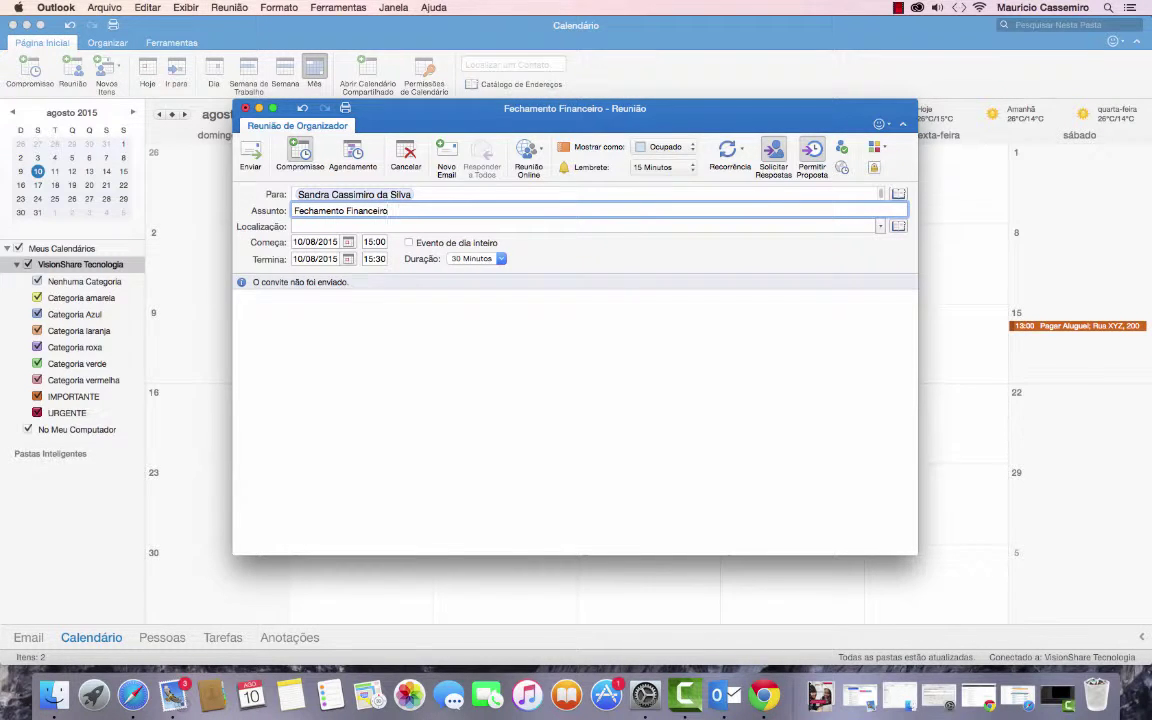
type(" - Agosto de ")
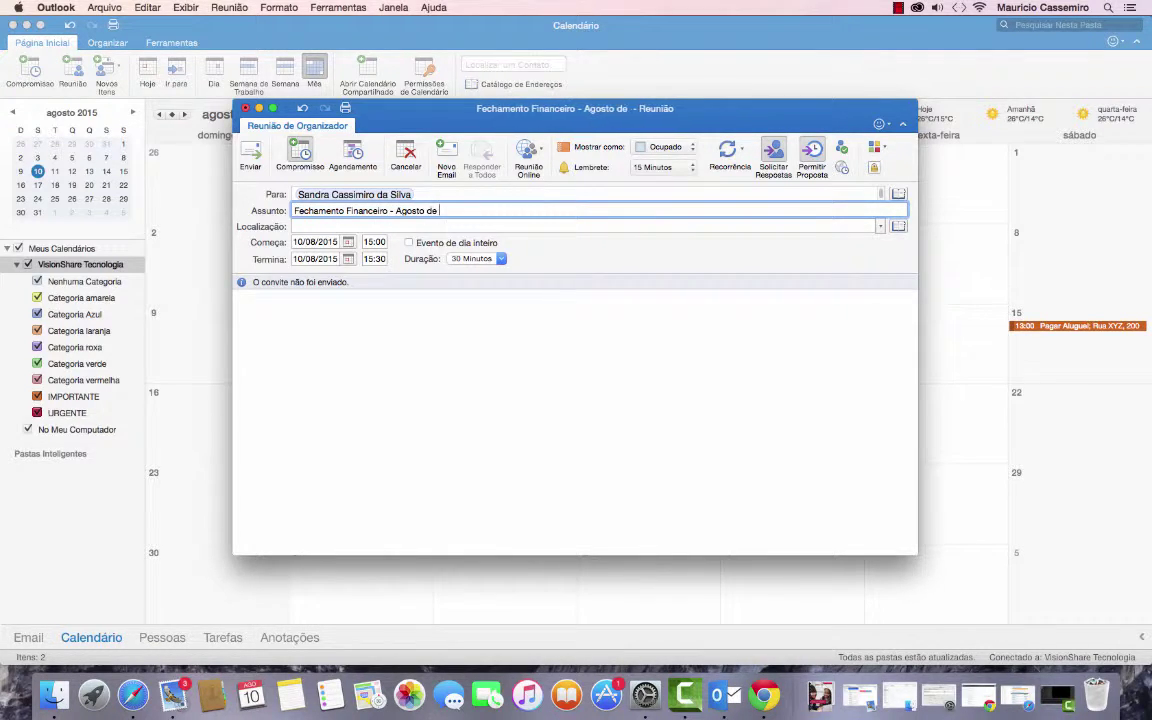
type("2015")
Set the meeting's location to "Escritorio VisionShare Tecnologia" and schedule it for 31/08/2015, ending at 17:30.
left_click(355, 226)
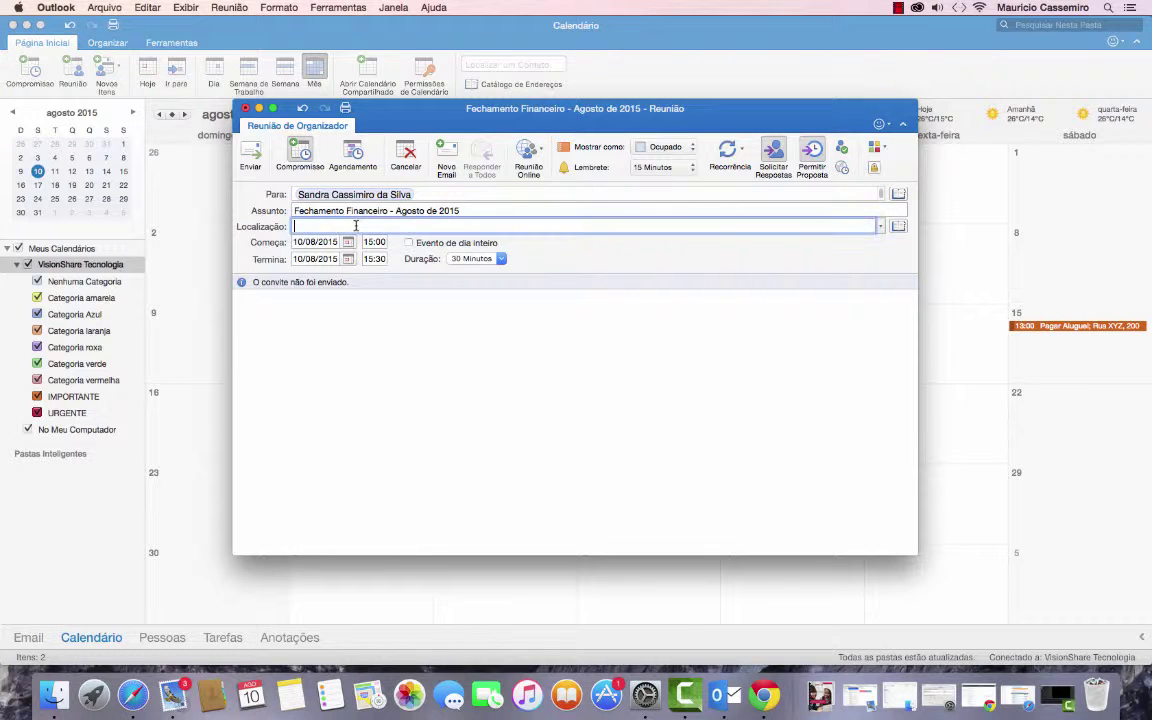
type("Escritorio VisionShare Tecnologia")
left_click(349, 243)
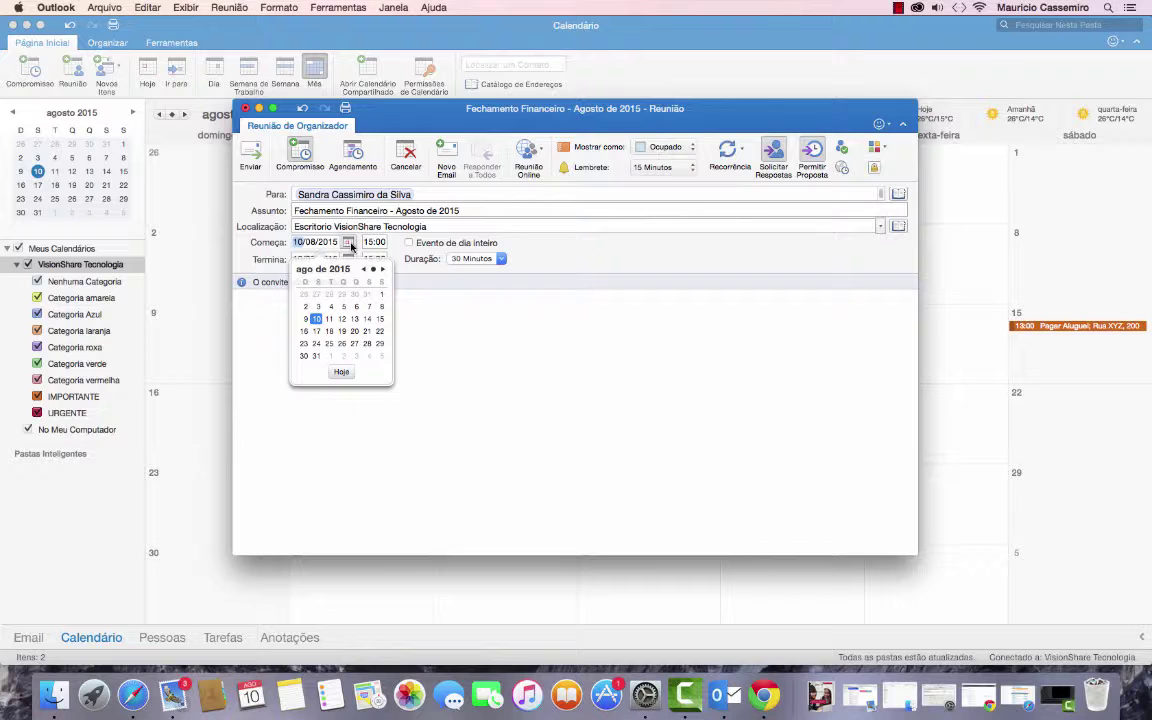
left_click(316, 355)
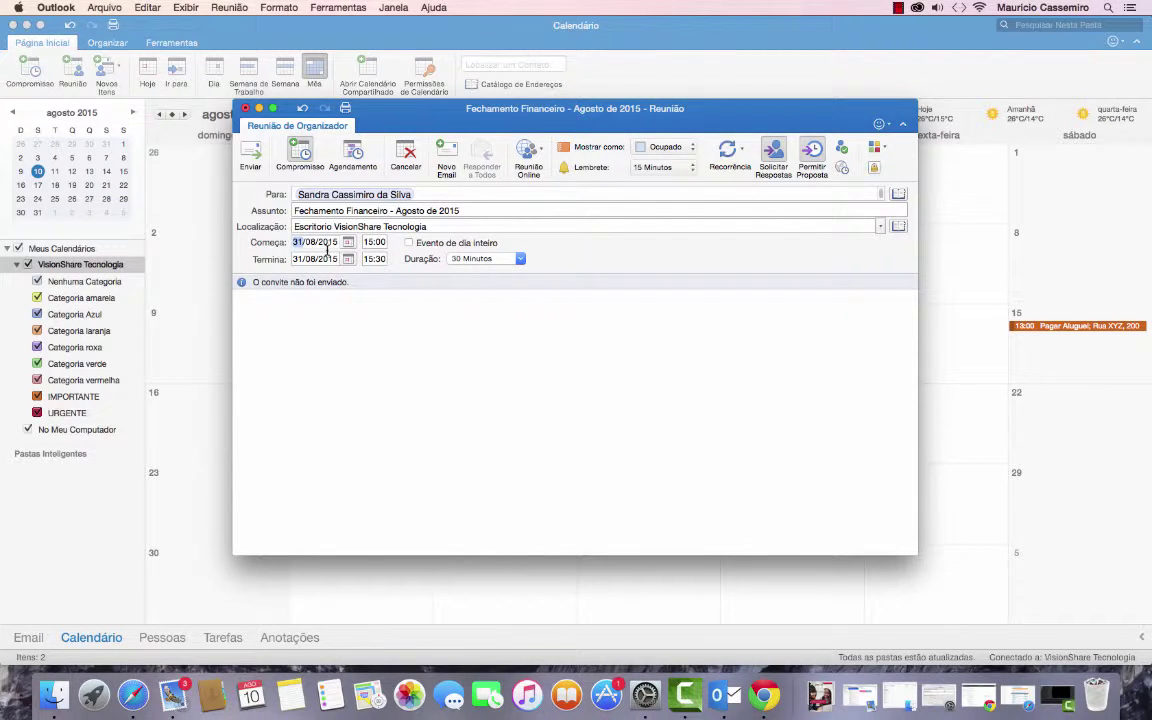
left_click(378, 260)
type("17")
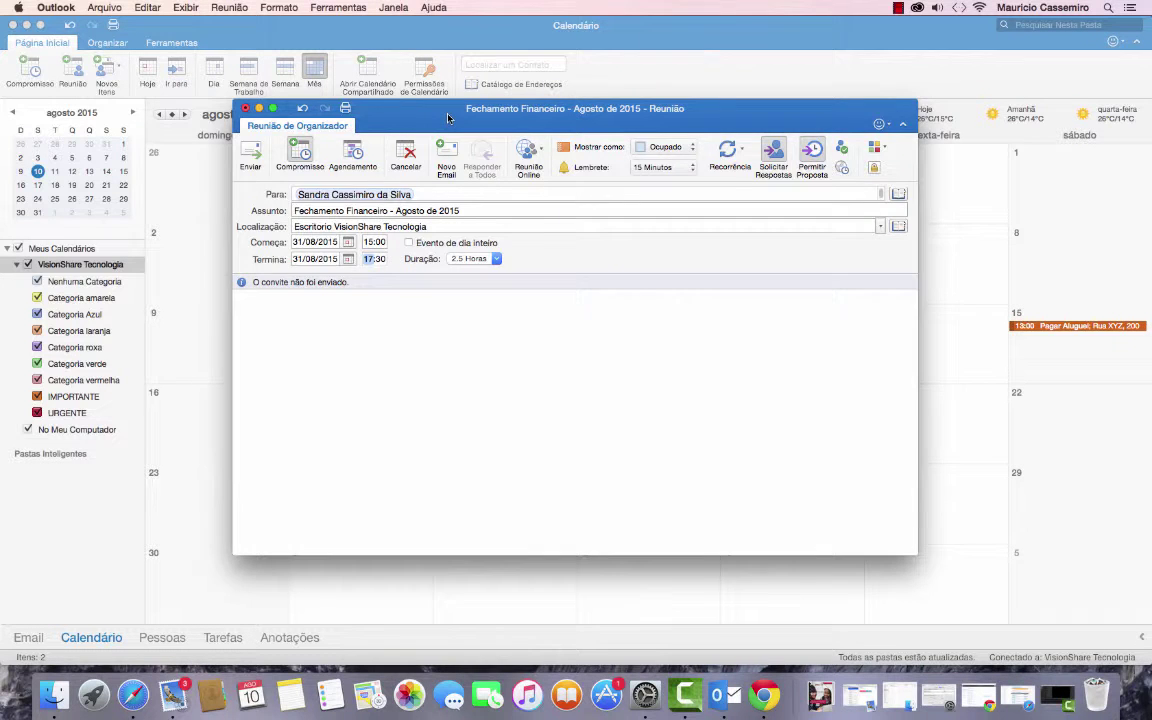
left_click_drag(423, 111, 388, 134)
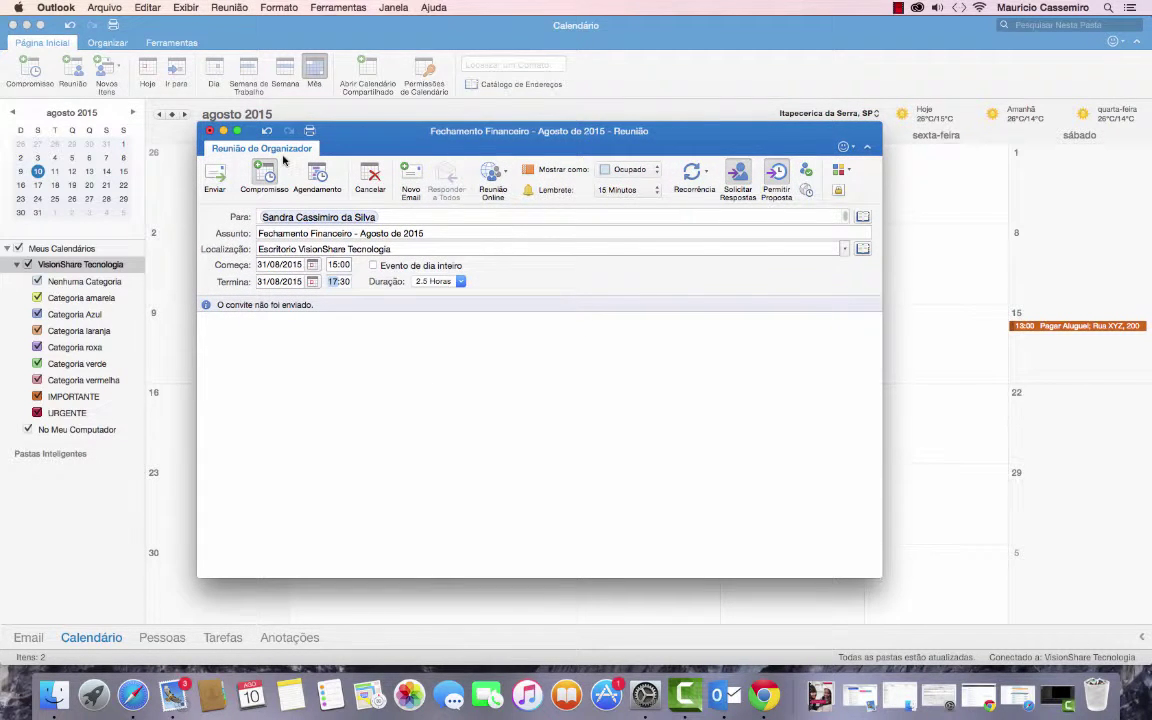